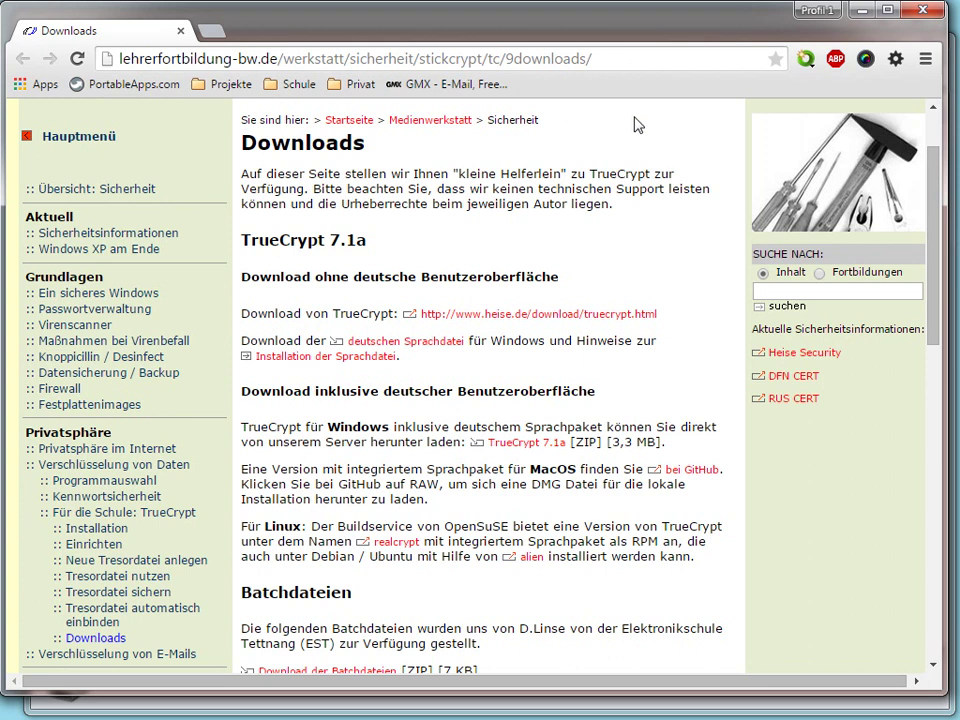
Download the portable Windows version of TrueCrypt 7.1a from heise and save it as truecrypt.zip on LArn-Test8GB (S:)
click(509, 318)
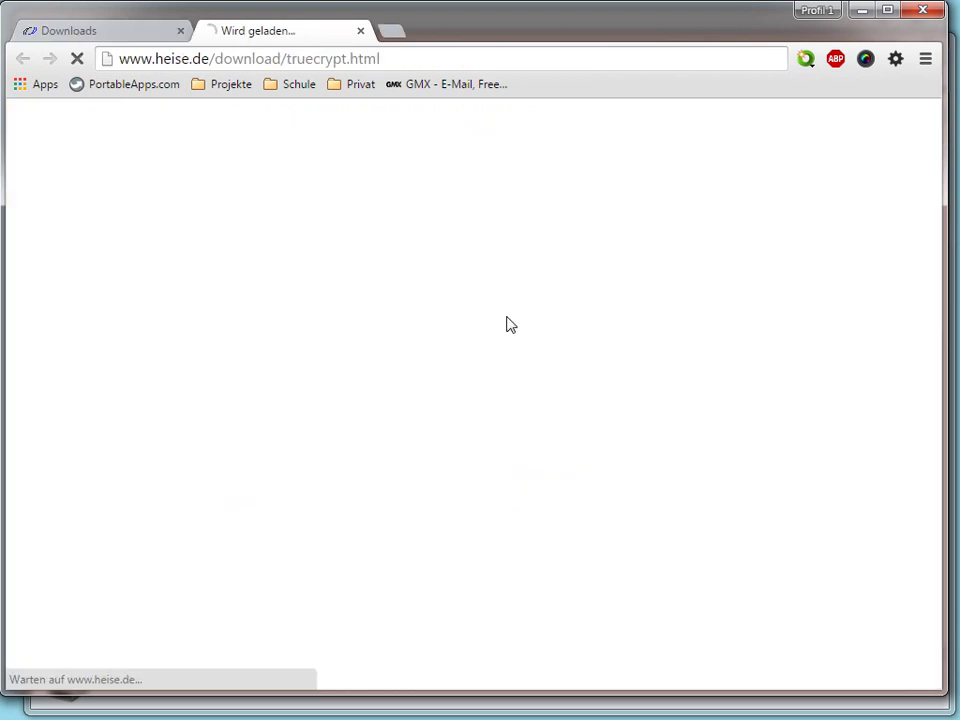
scroll(469, 308, down, 2)
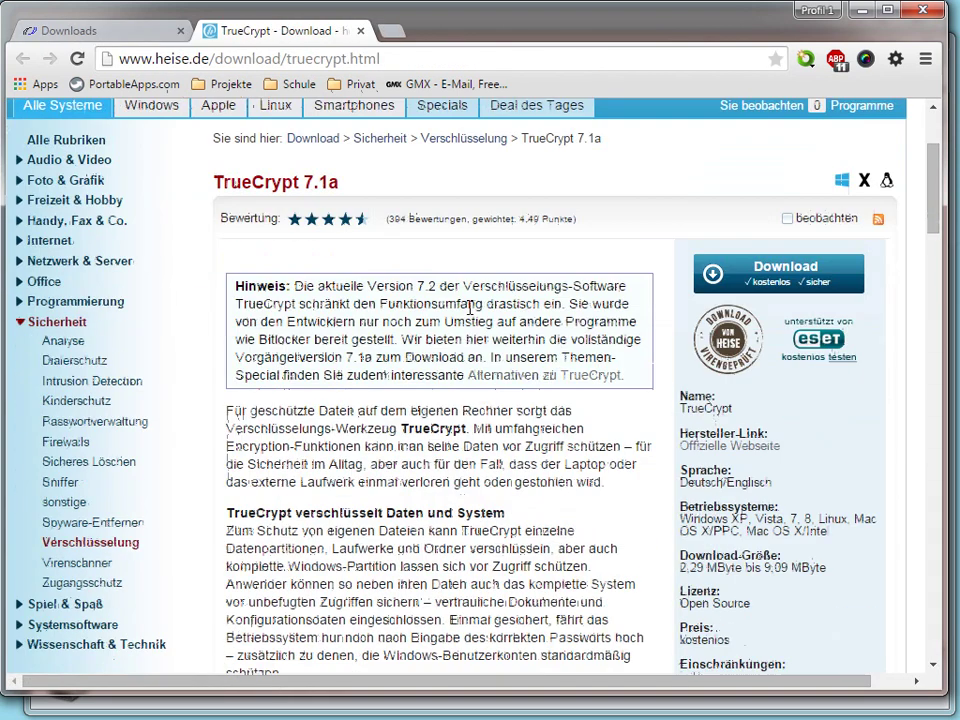
click(781, 283)
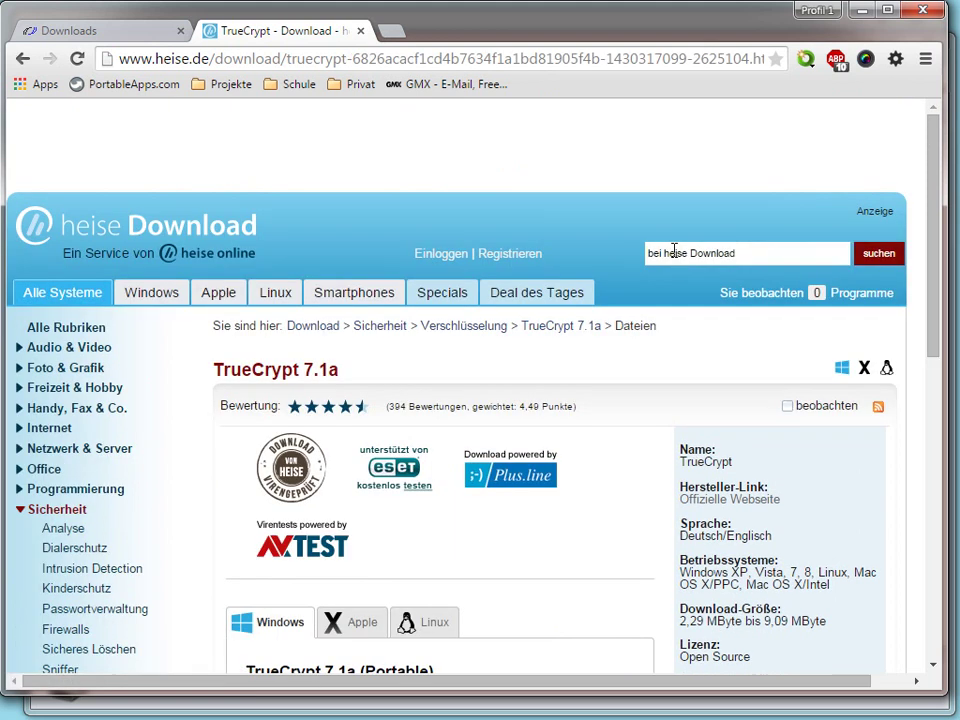
scroll(613, 362, down, 3)
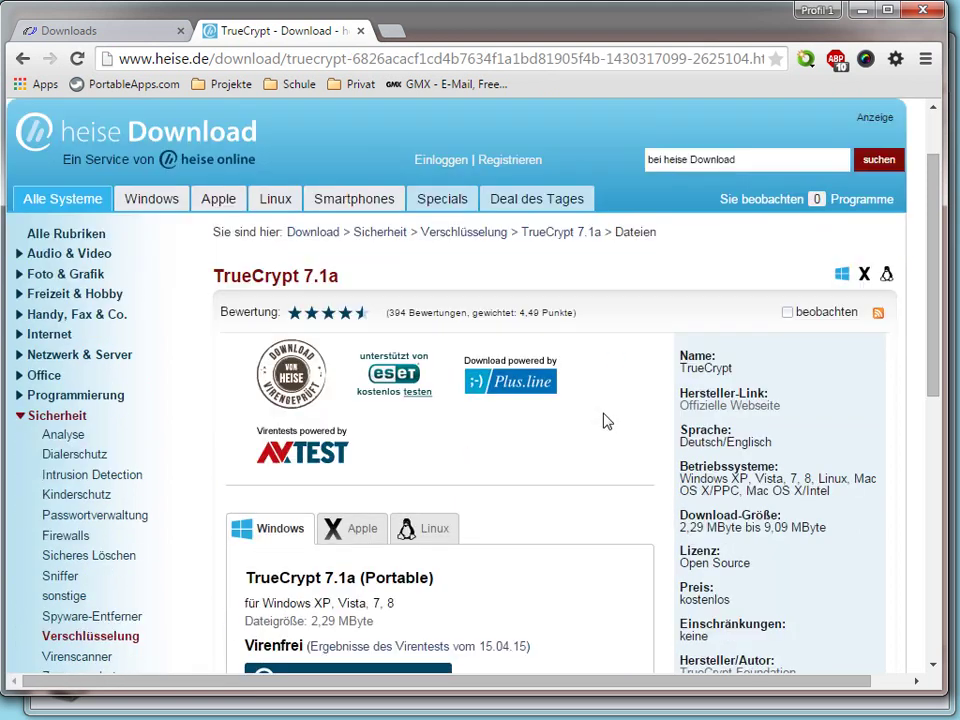
click(403, 490)
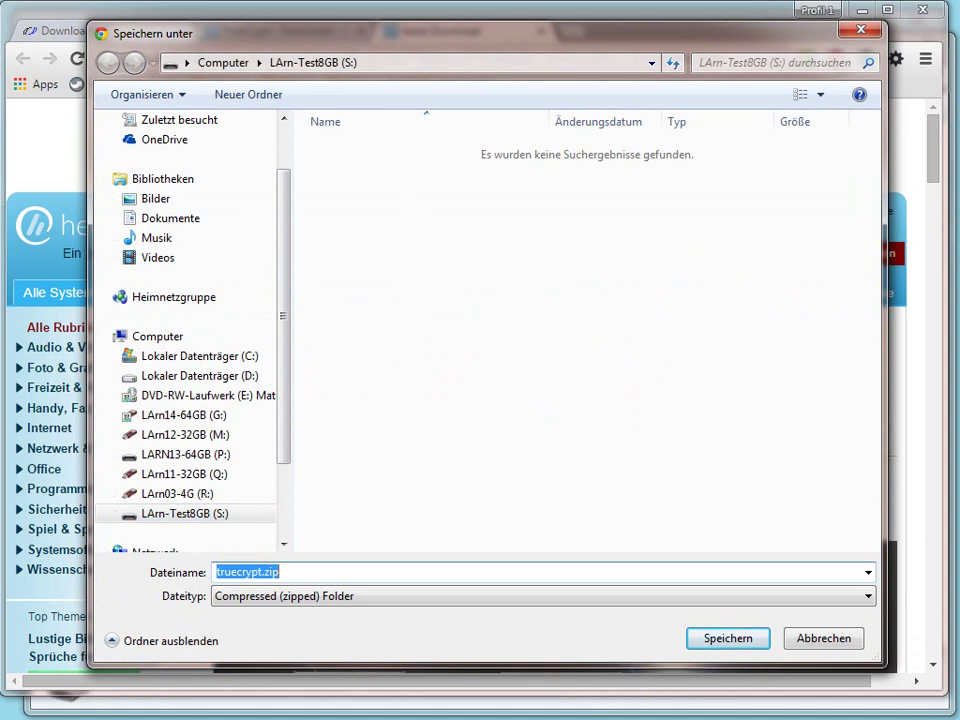
click(733, 640)
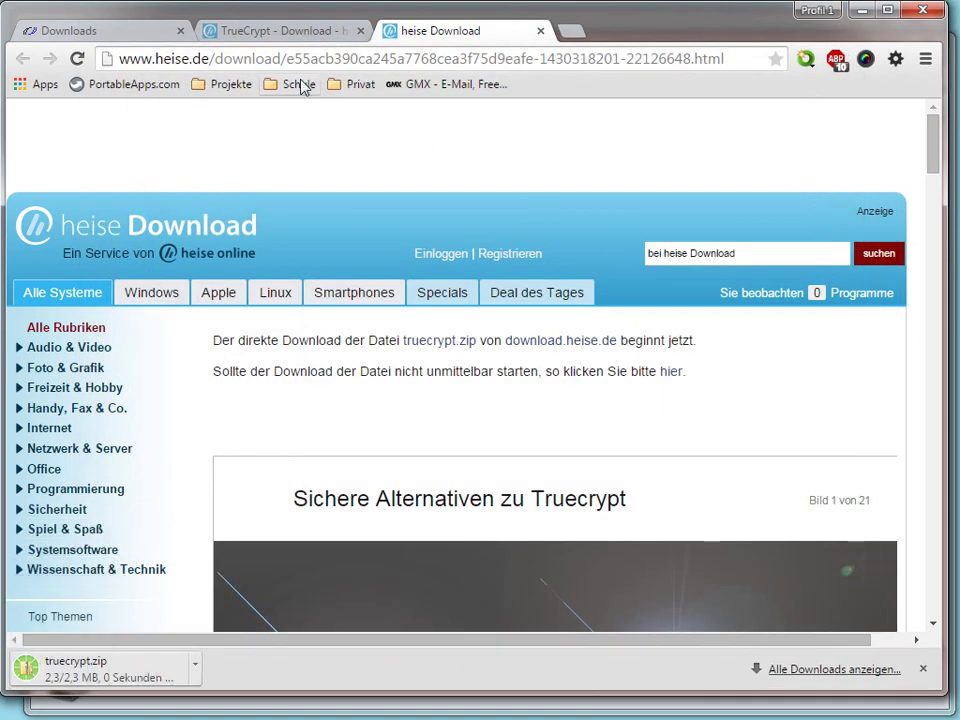
Save the German language pack langpack-de-1.0.1-for-truecrypt-7.1a.zip from the original Downloads page to drive S: and close both heise pages
click(144, 39)
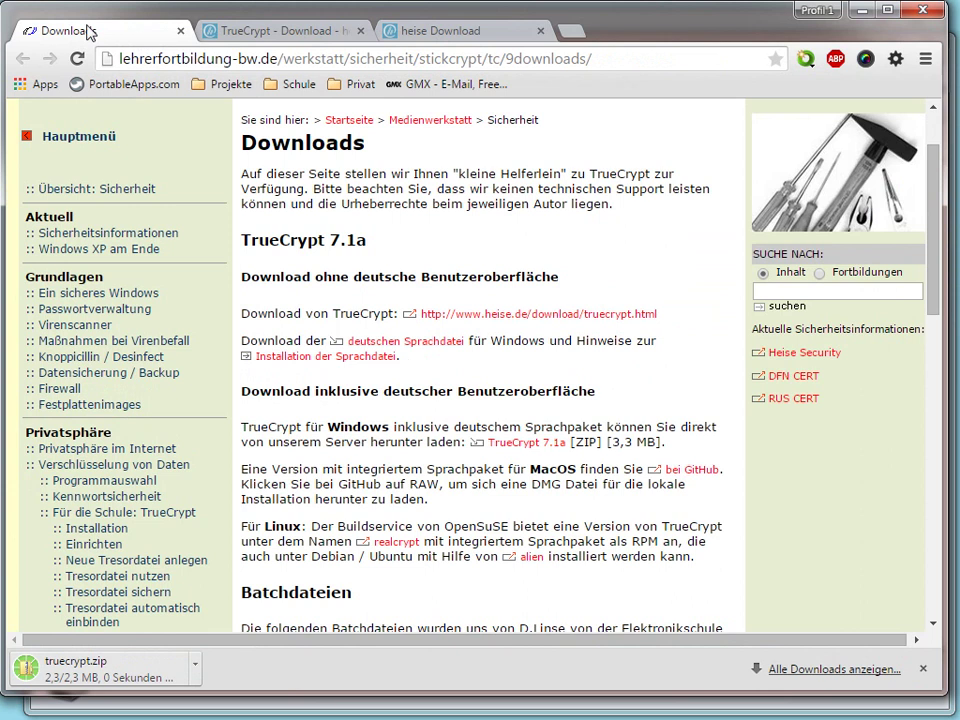
click(428, 343)
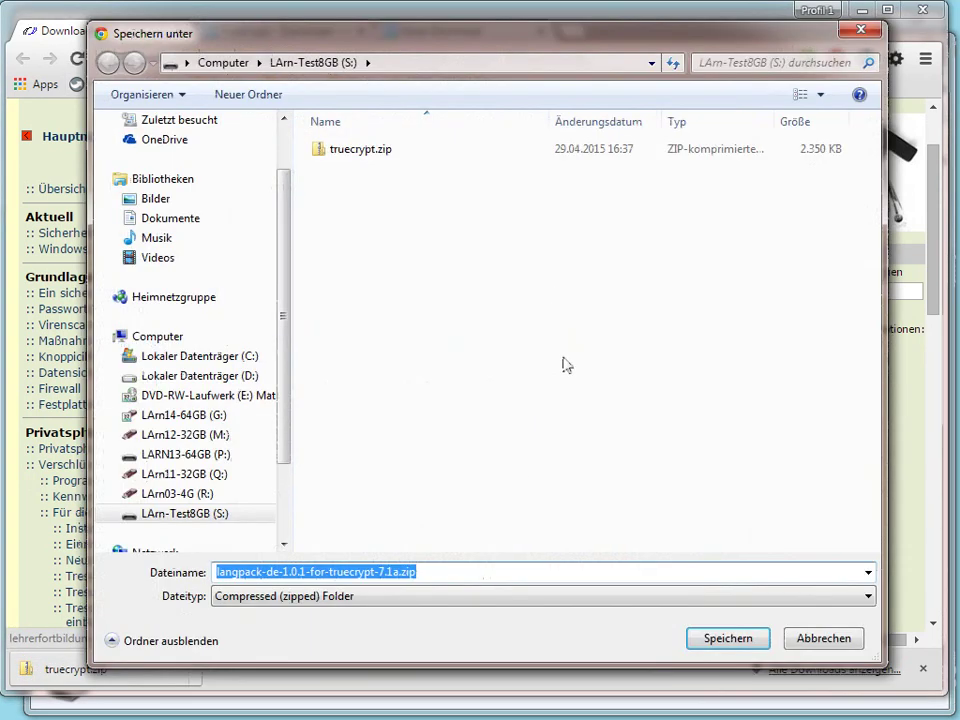
click(738, 645)
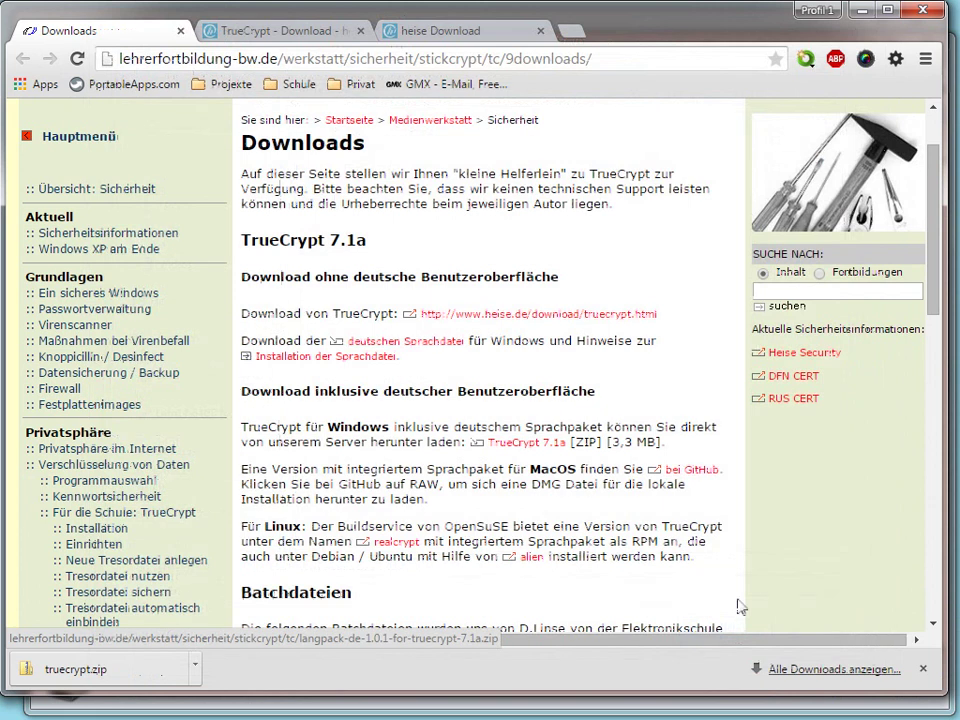
click(361, 32)
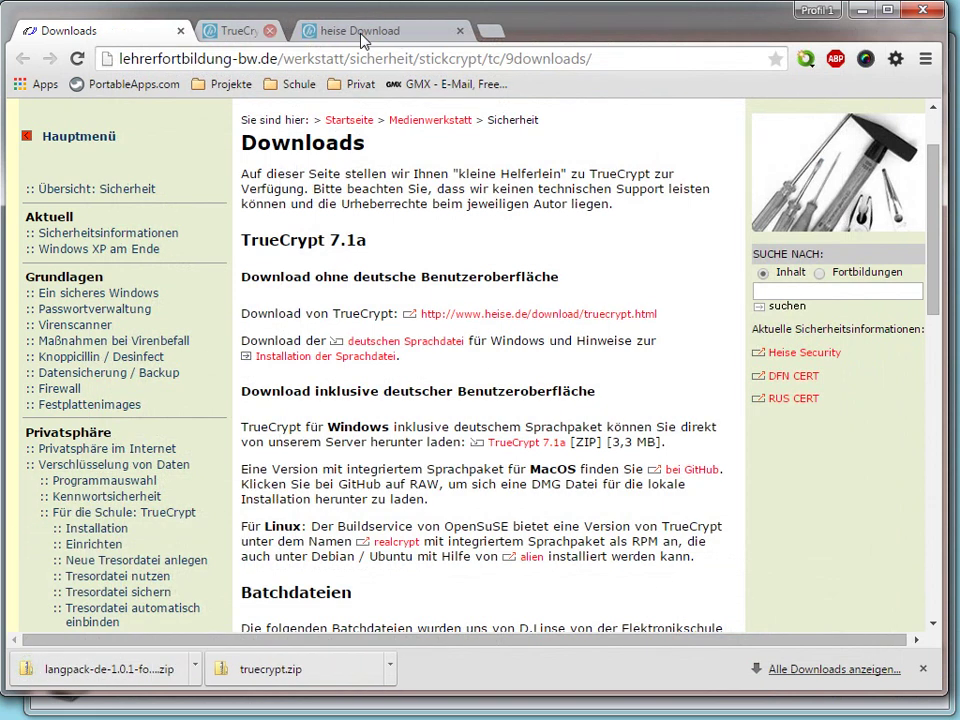
click(361, 31)
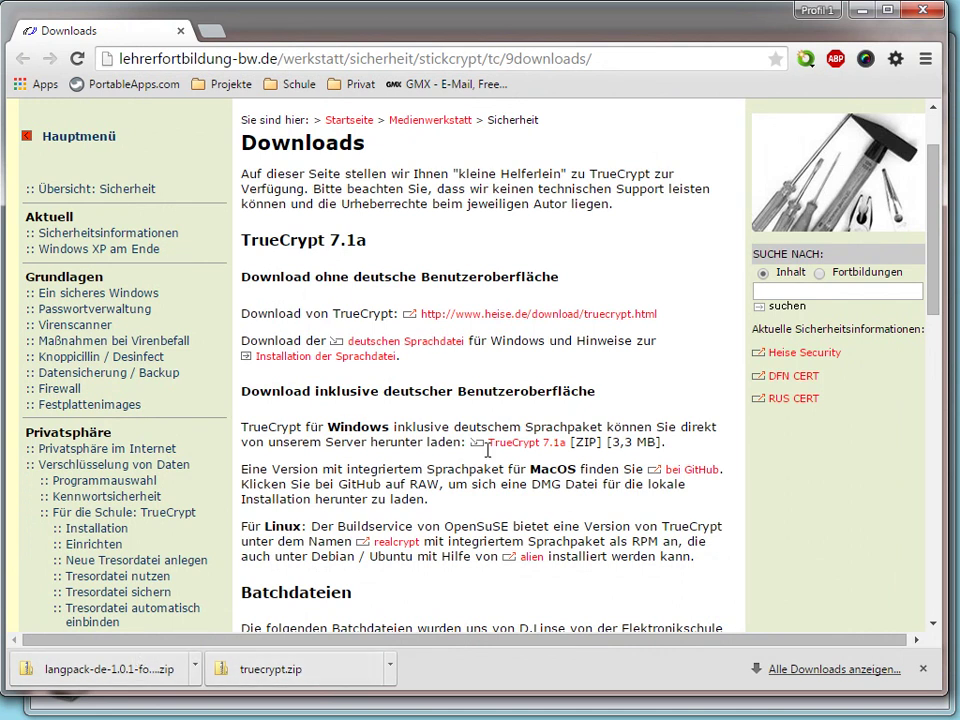
Switch to Windows Explorer and copy the TrueCrypt folder out of truecrypt.zip into the root of drive S:
key(alt+Tab)
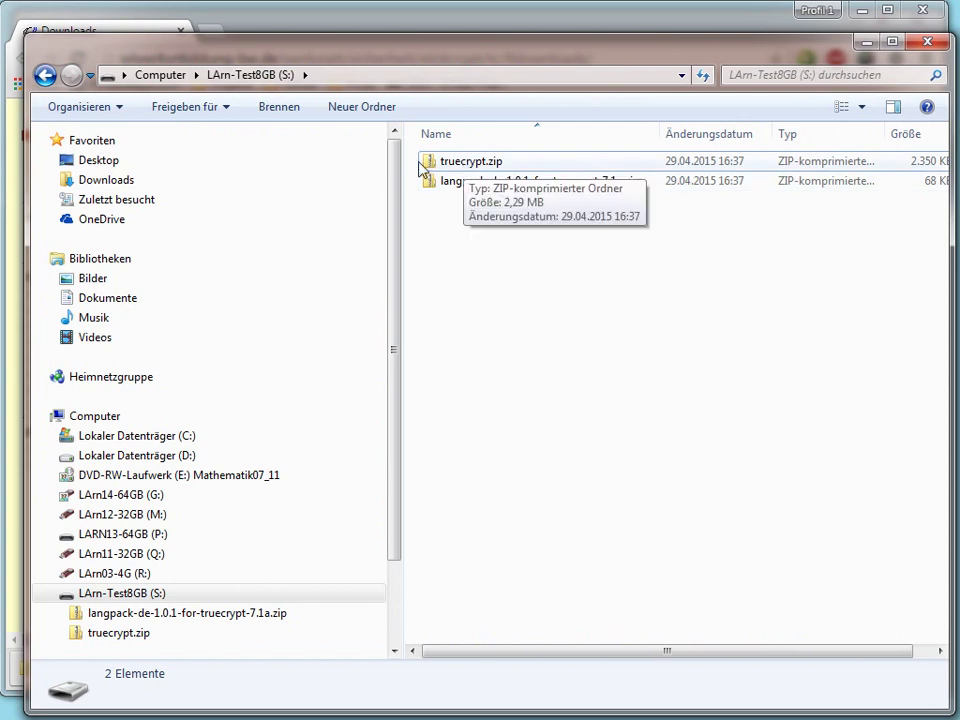
double_click(490, 163)
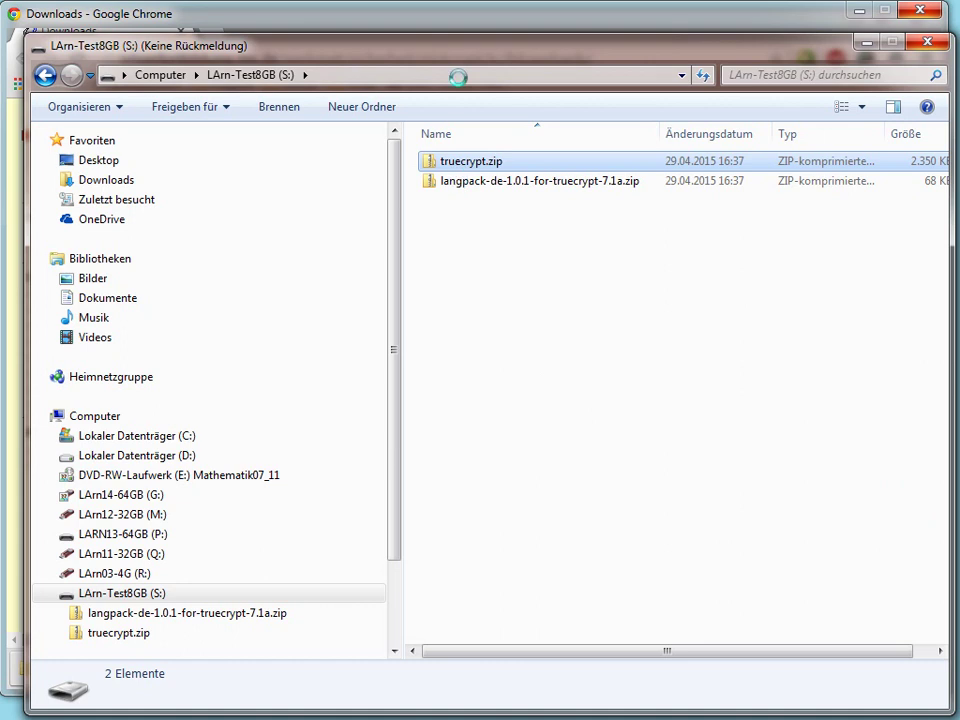
click(493, 12)
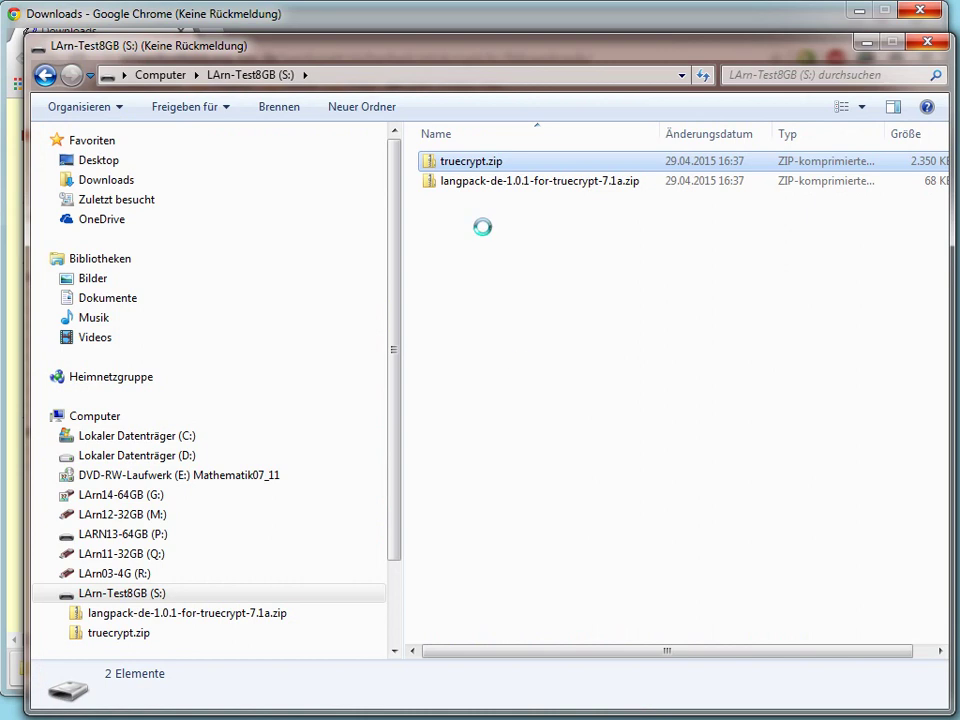
double_click(472, 162)
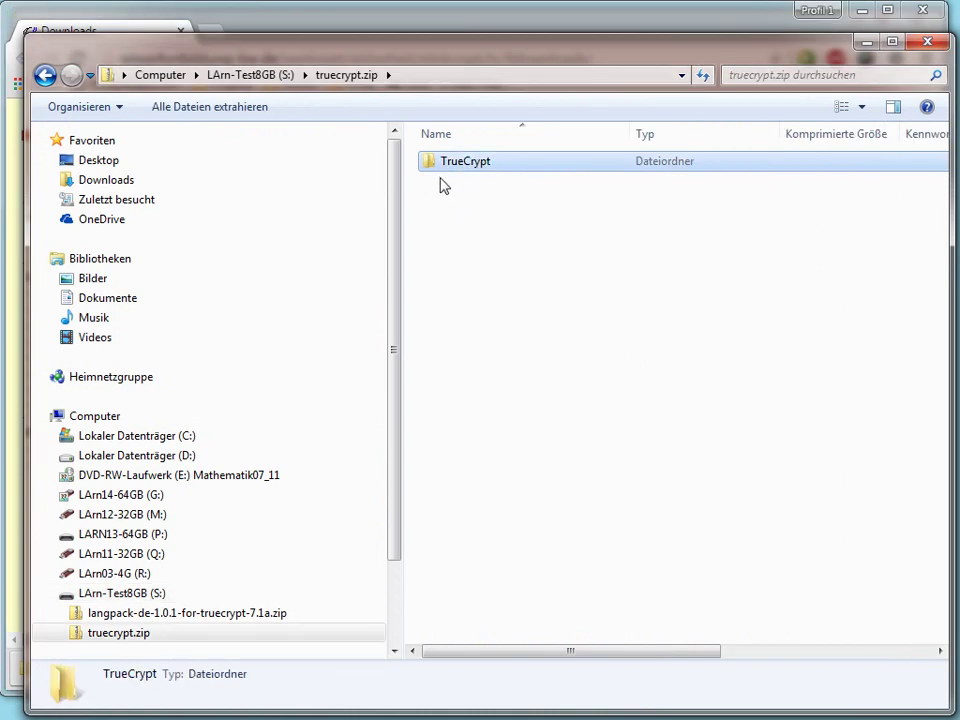
right_click(447, 161)
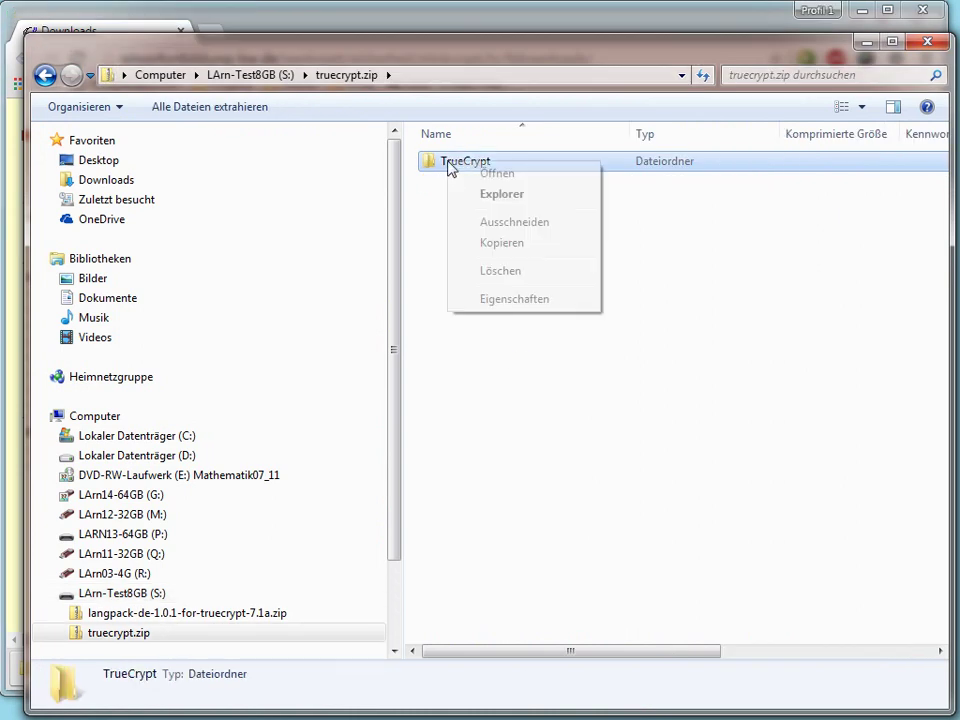
click(501, 243)
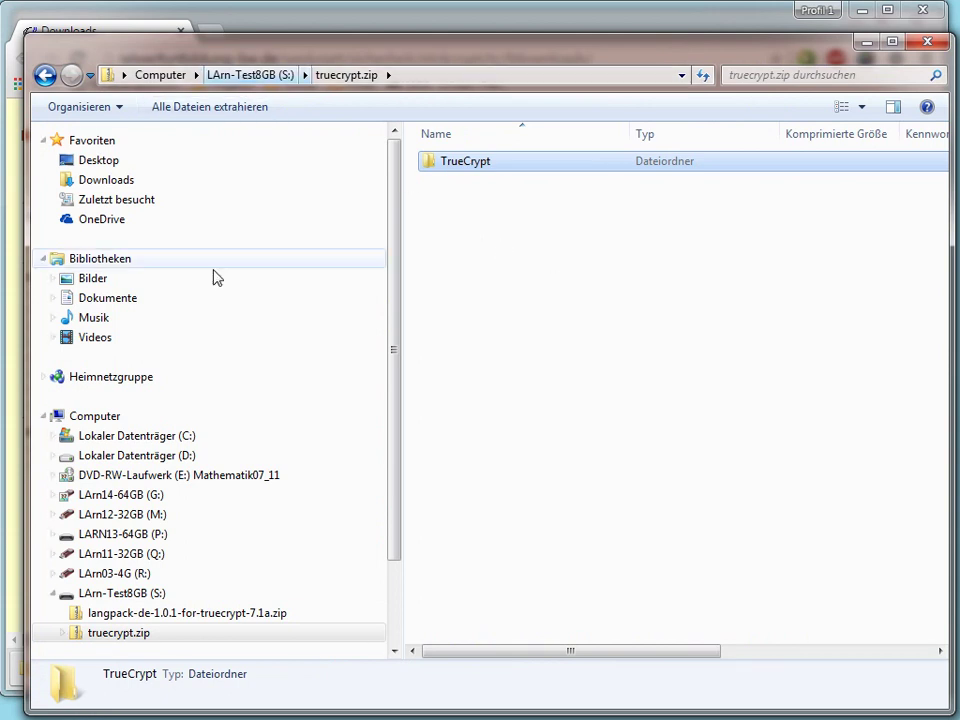
click(165, 594)
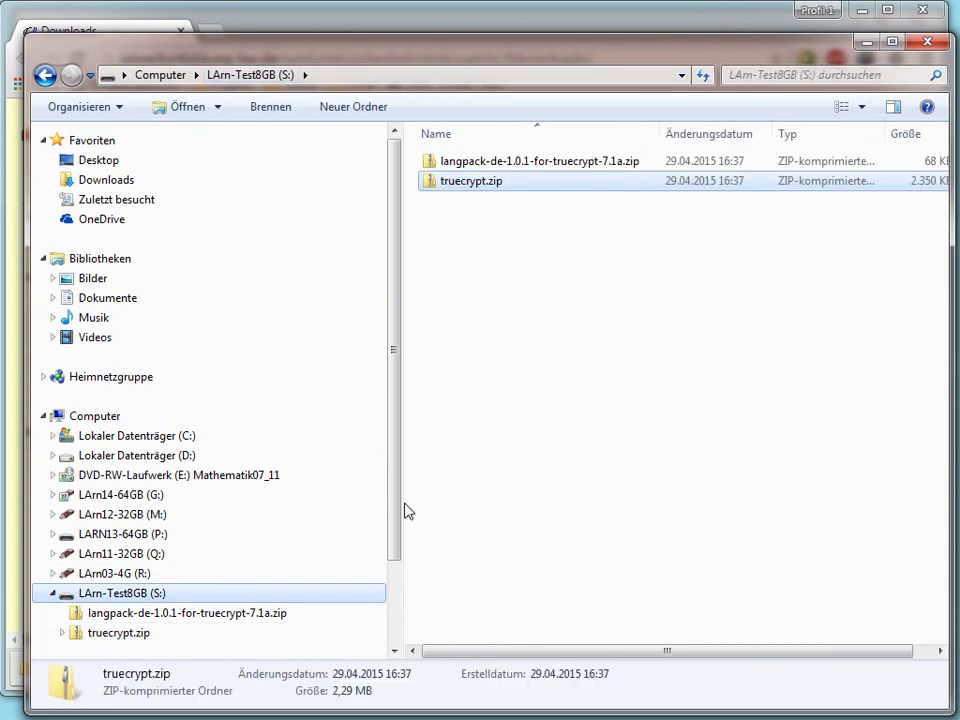
right_click(448, 196)
click(492, 331)
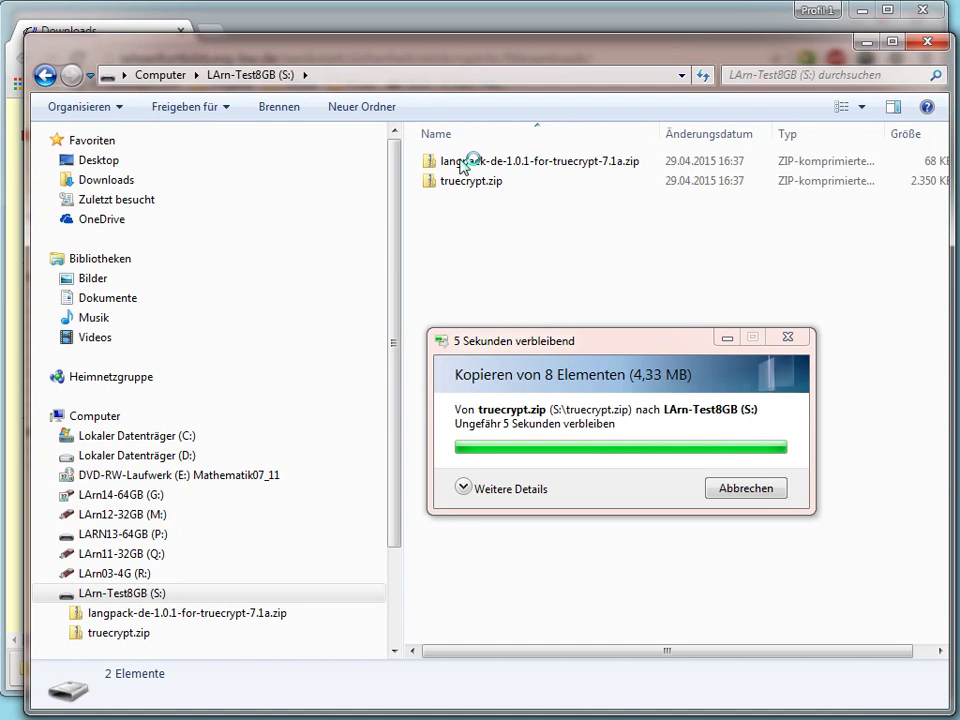
Copy Language.de.xml from the langpack-de-1.0.1-for-truecrypt-7.1a.zip archive into the TrueCrypt folder on drive S:
click(463, 162)
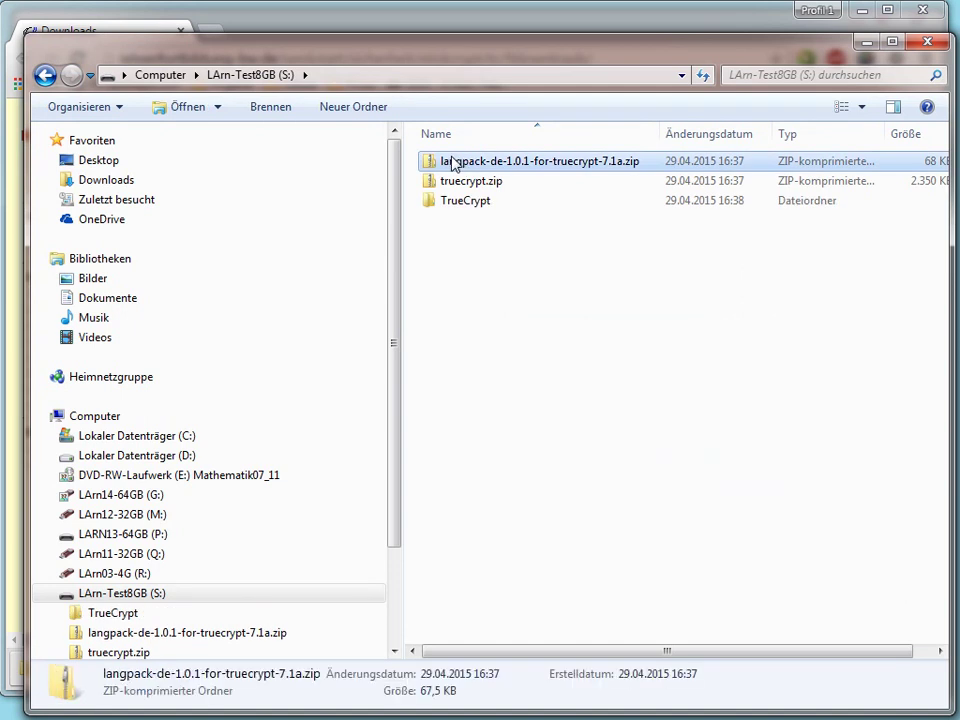
double_click(455, 162)
right_click(465, 161)
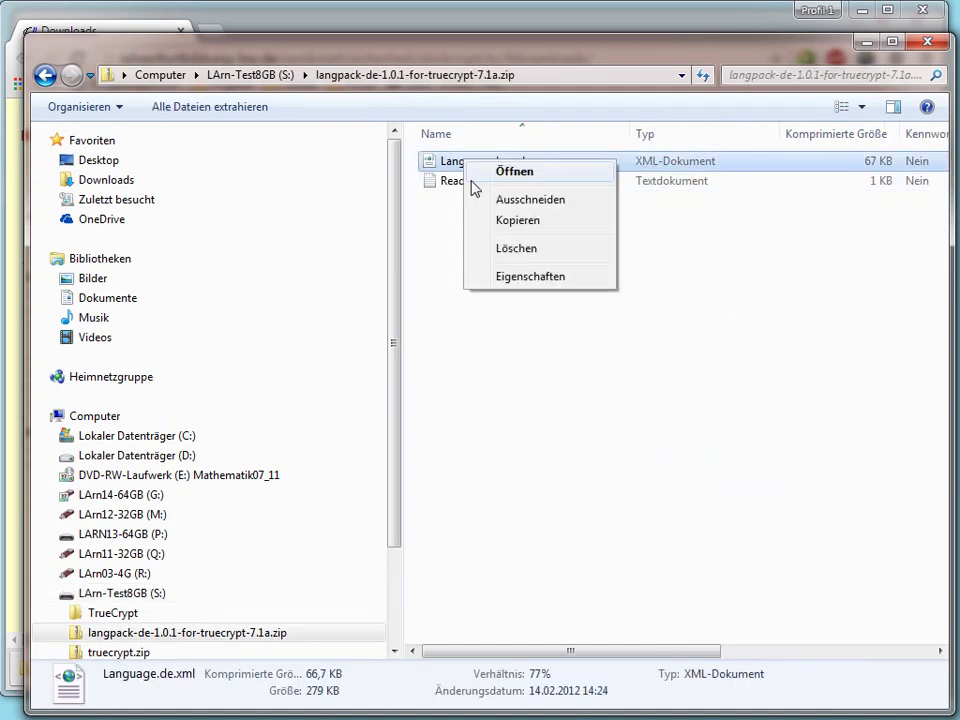
click(525, 220)
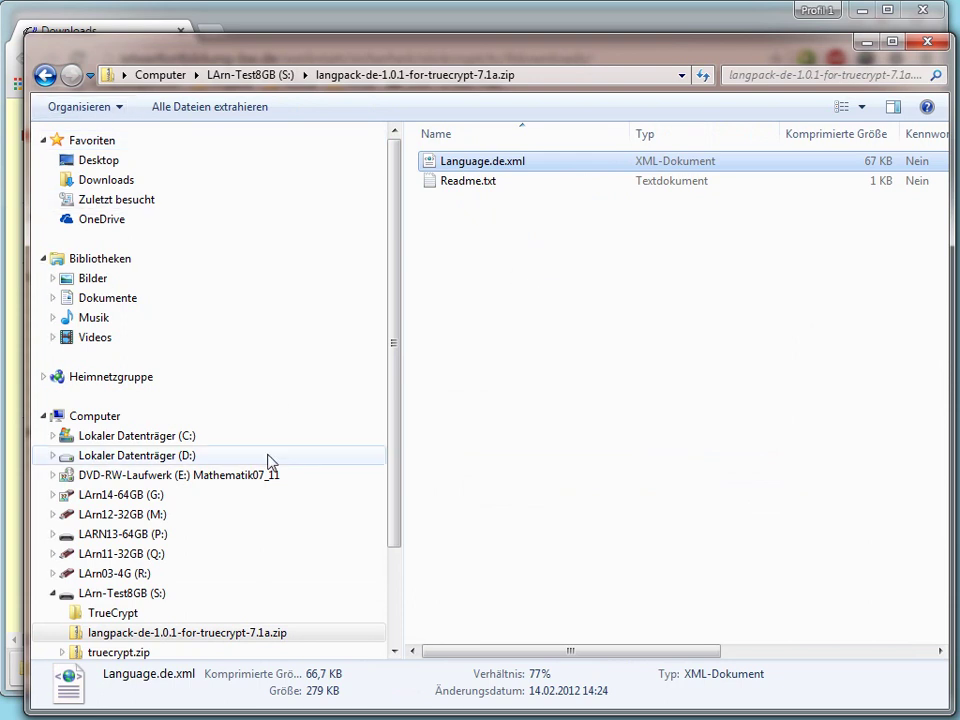
click(150, 594)
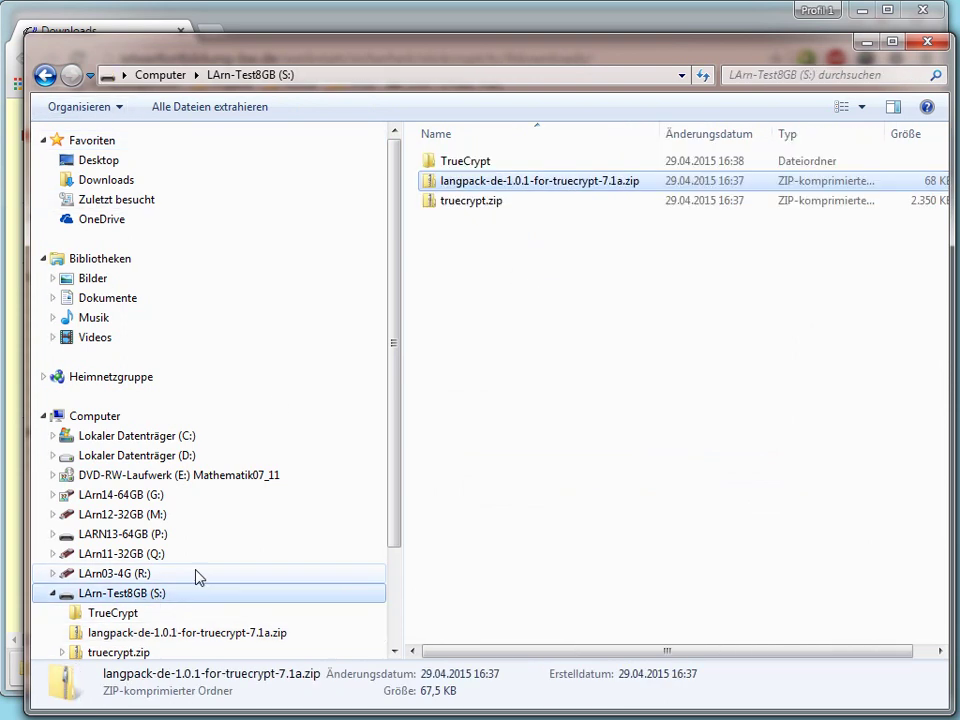
double_click(482, 164)
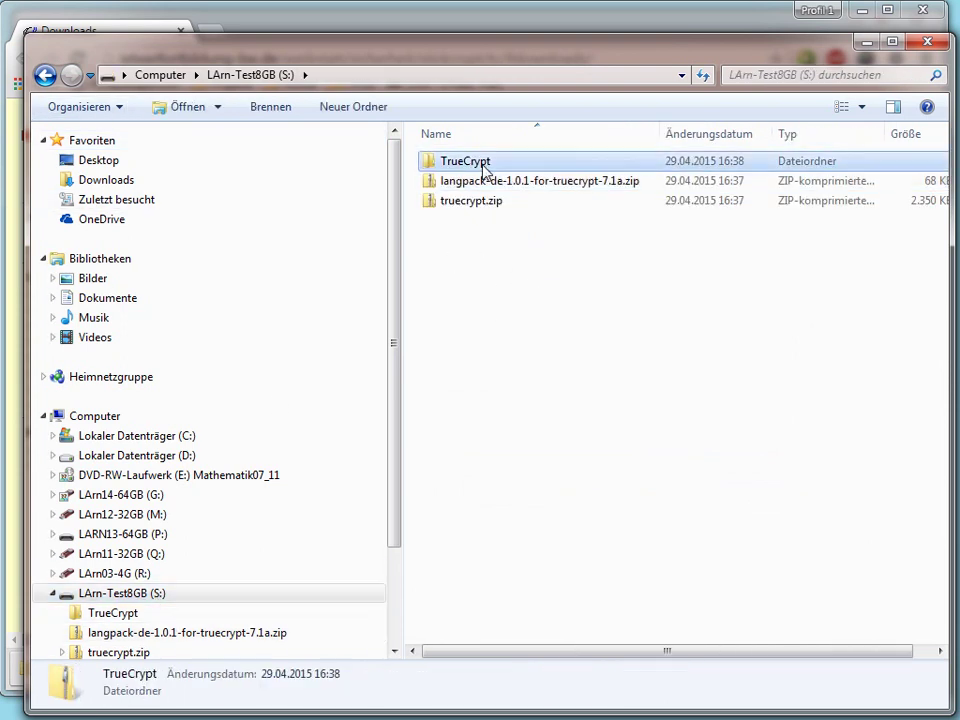
right_click(527, 357)
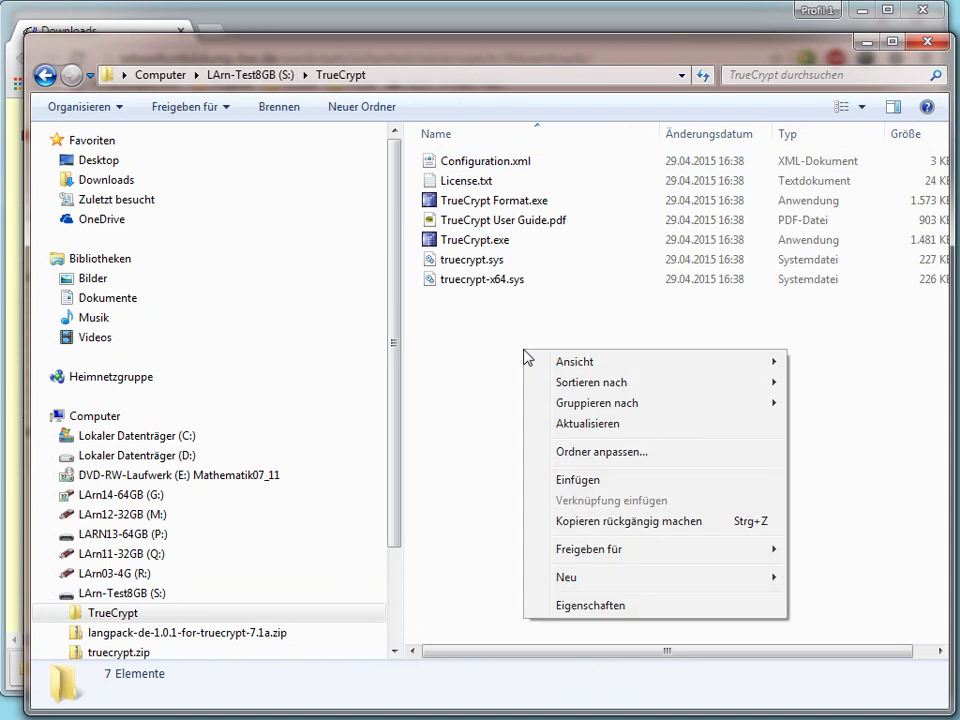
click(601, 489)
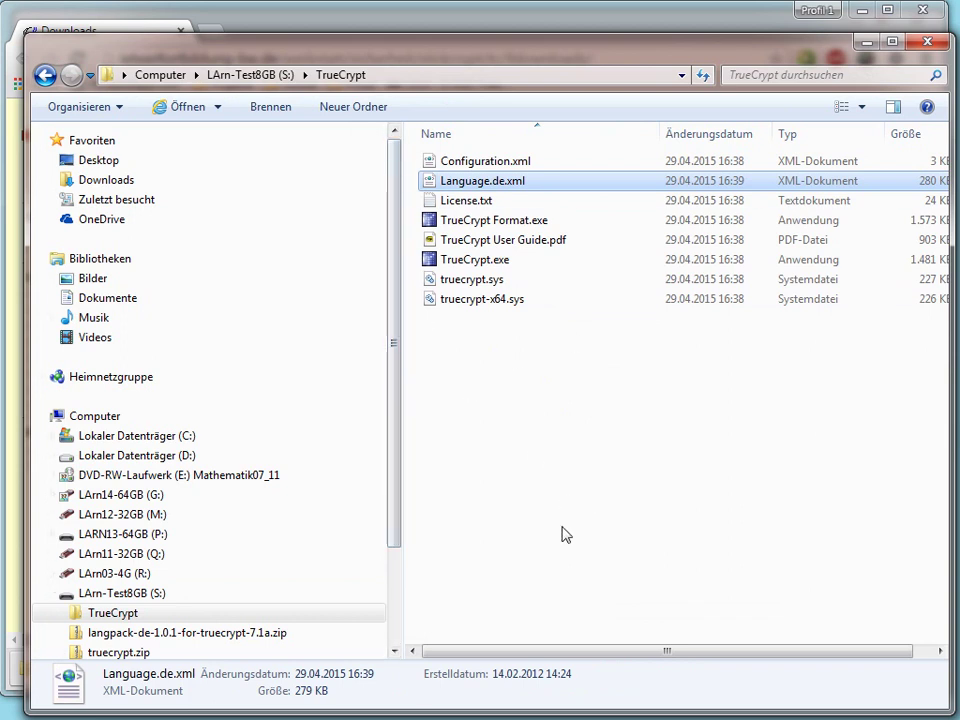
Run TrueCrypt.exe with the always-confirm-before-opening option turned off, and move its window to the upper-left corner of the desktop
click(453, 264)
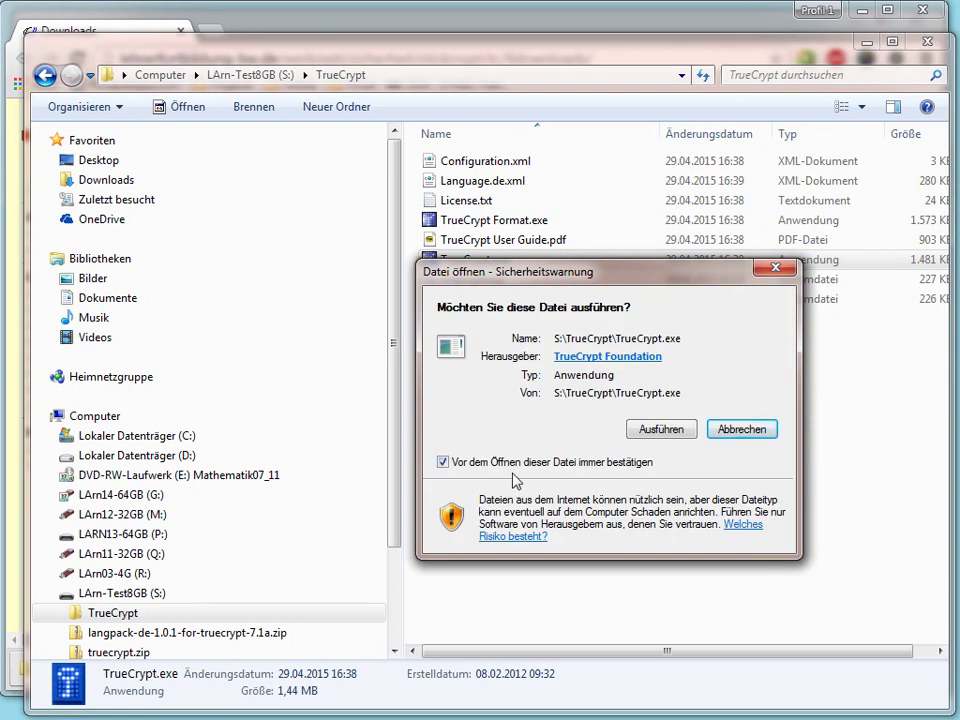
click(443, 462)
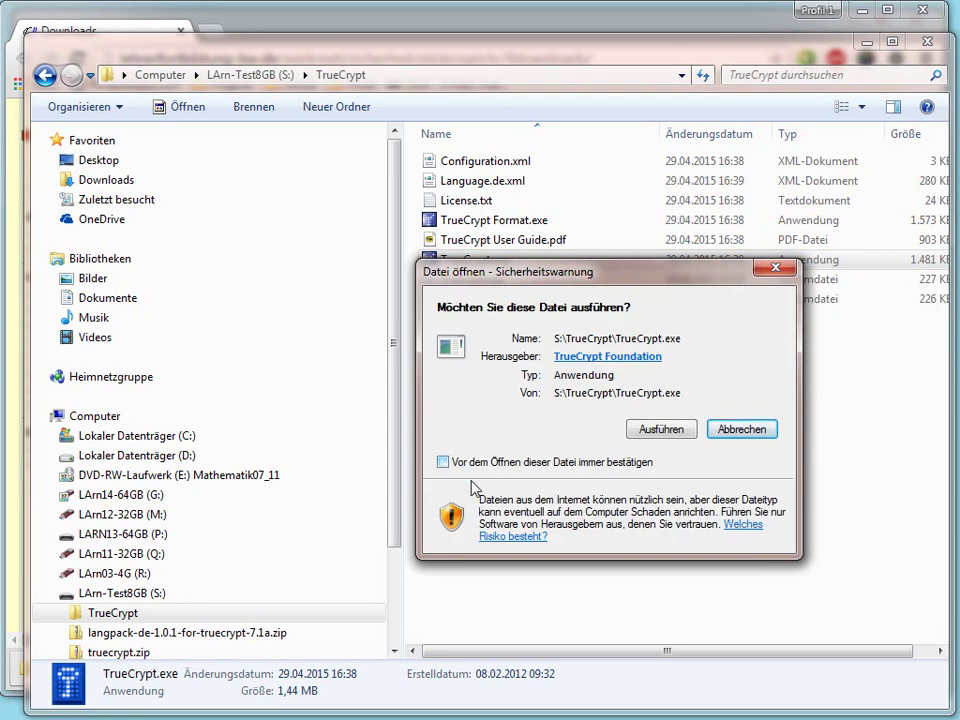
click(648, 432)
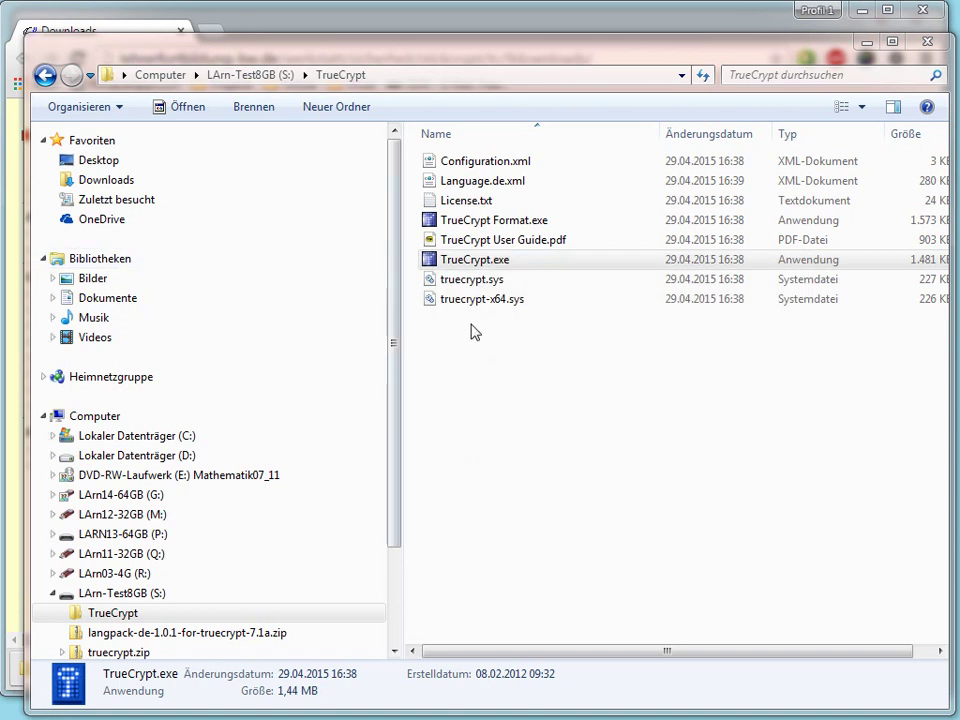
drag(330, 70, 270, 40)
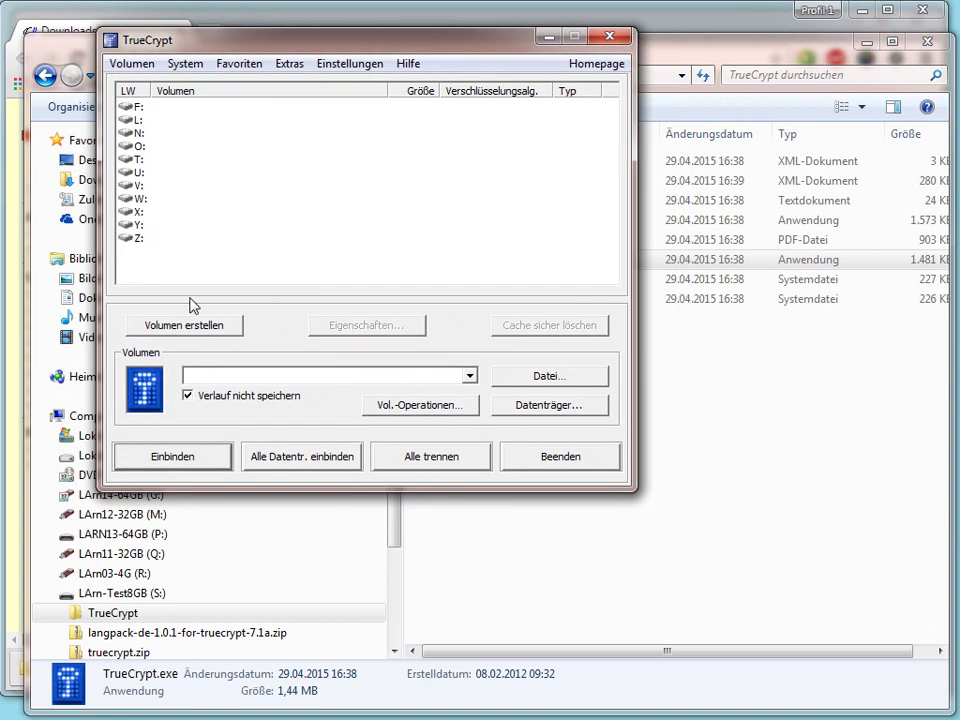
click(711, 375)
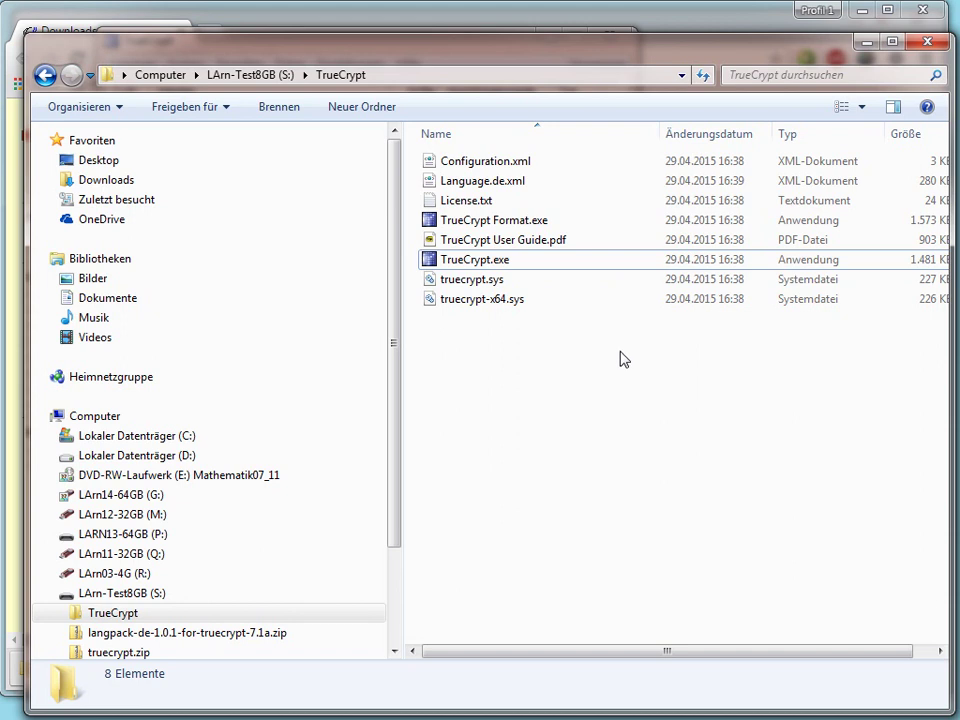
drag(515, 37, 425, 15)
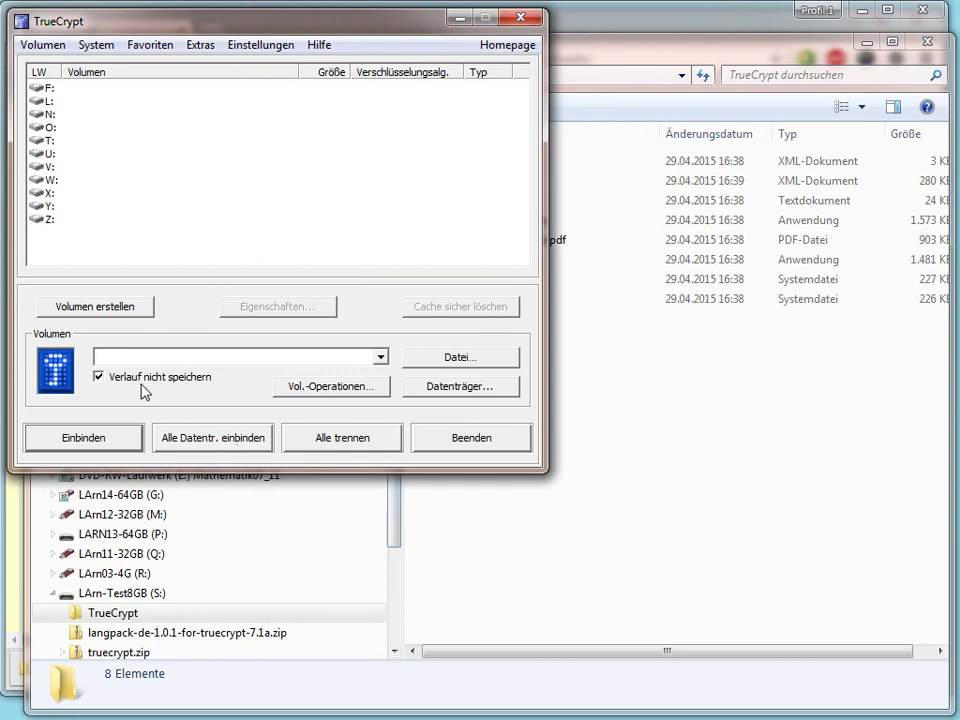
Start creating a volume as an encrypted container file of the standard TrueCrypt type, continuing to the storage location
click(97, 310)
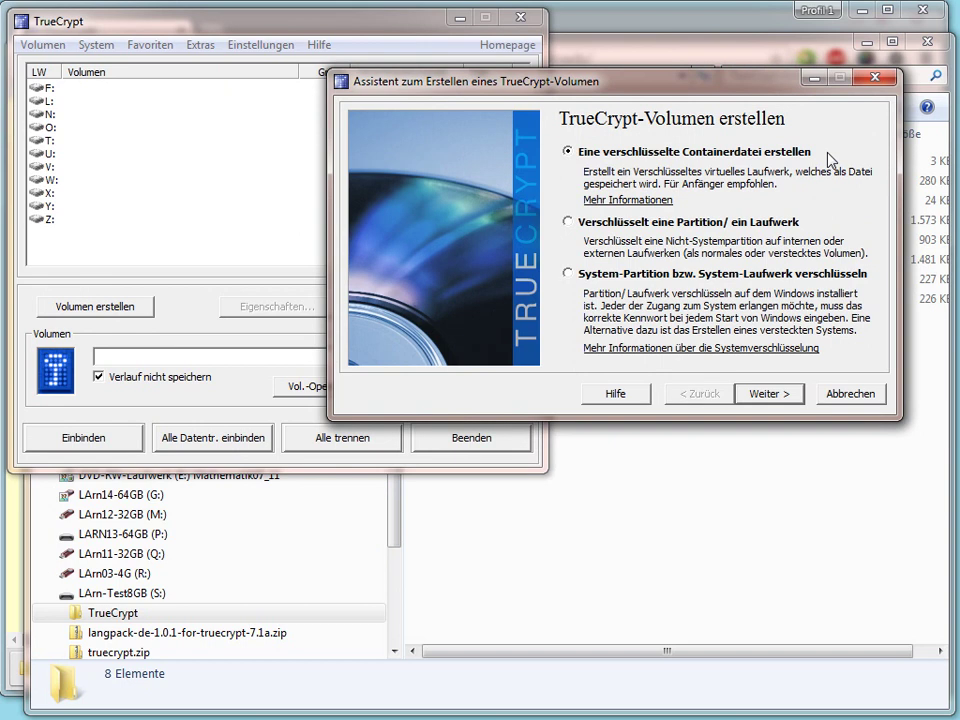
click(756, 393)
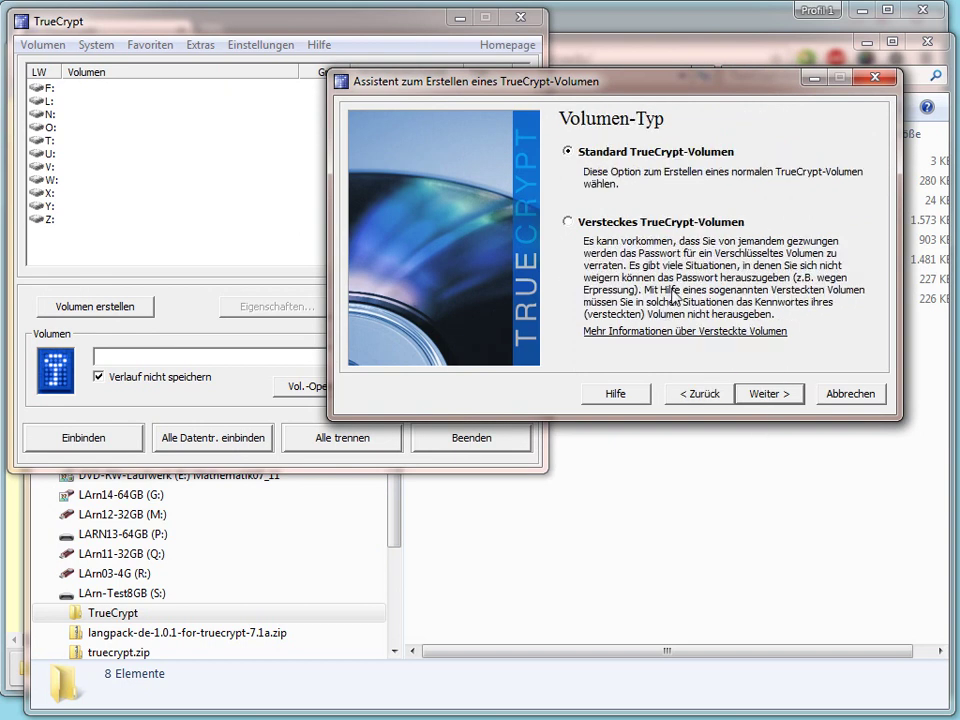
click(787, 395)
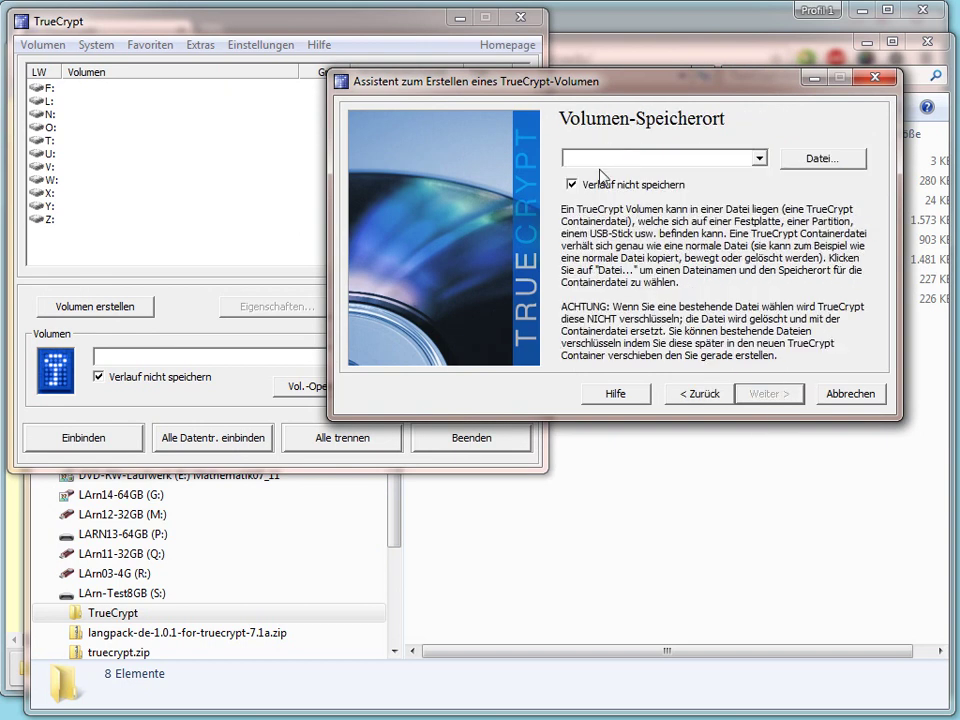
Set the container's storage location to a file named Safe01.tc in the TrueCrypt folder on drive S:, and continue
click(826, 160)
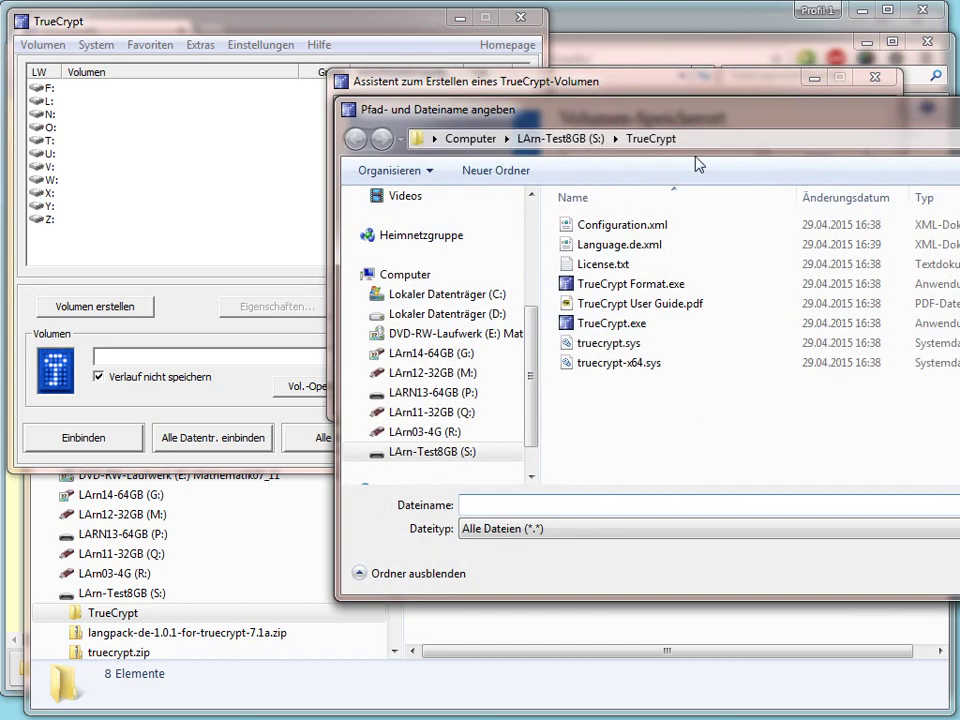
drag(676, 102, 407, 43)
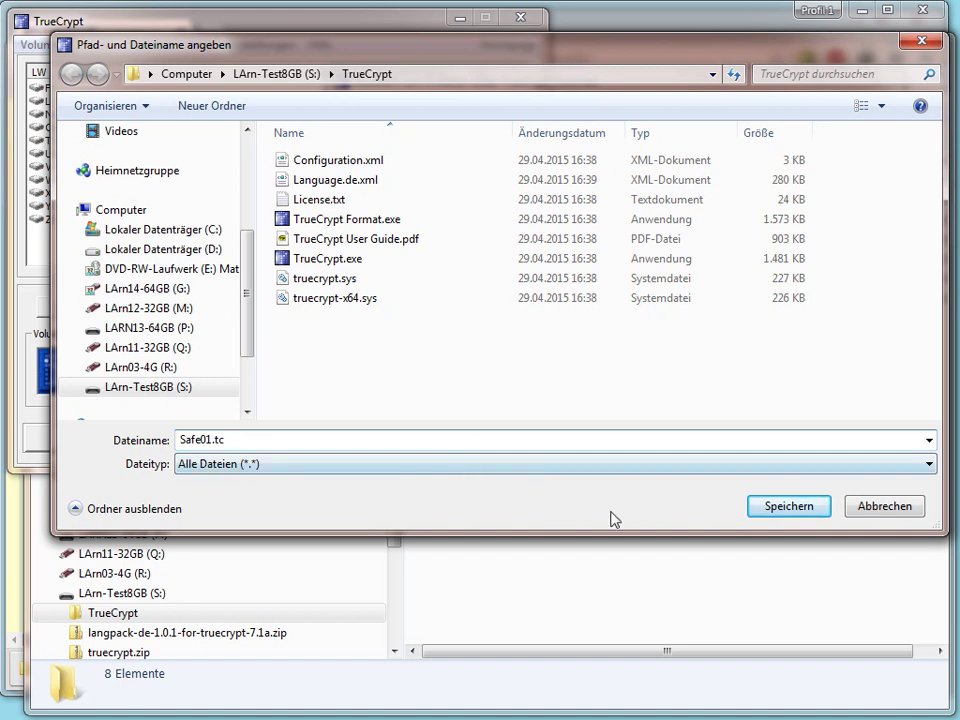
click(788, 510)
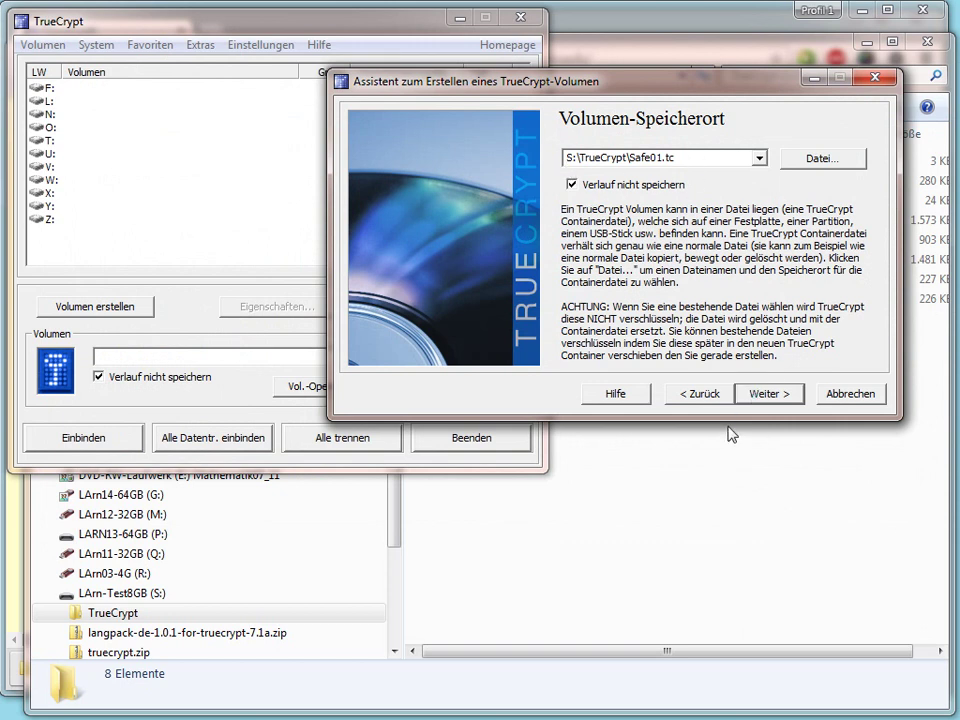
key(Return)
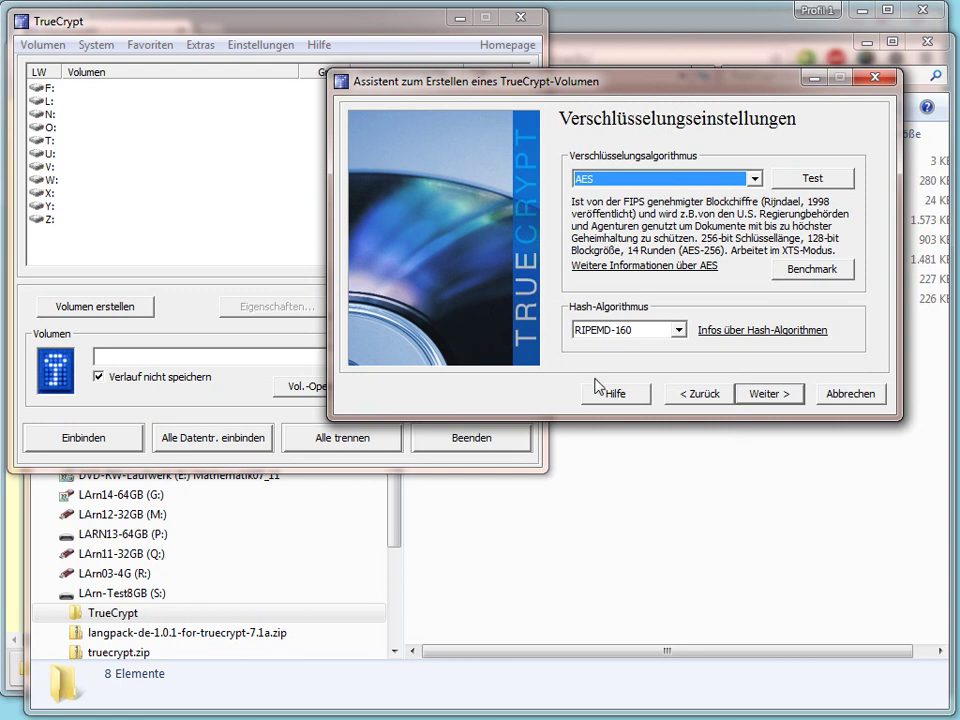
Accept AES encryption with the RIPEMD-160 hash and set the volume size to 250 MB
click(757, 400)
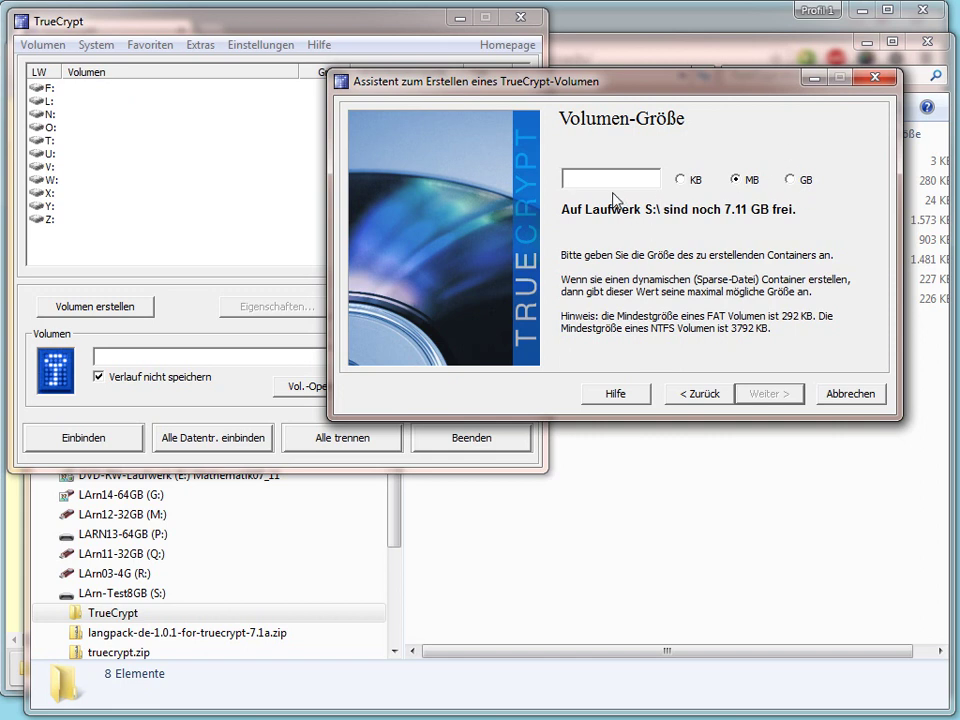
text(250)
click(765, 398)
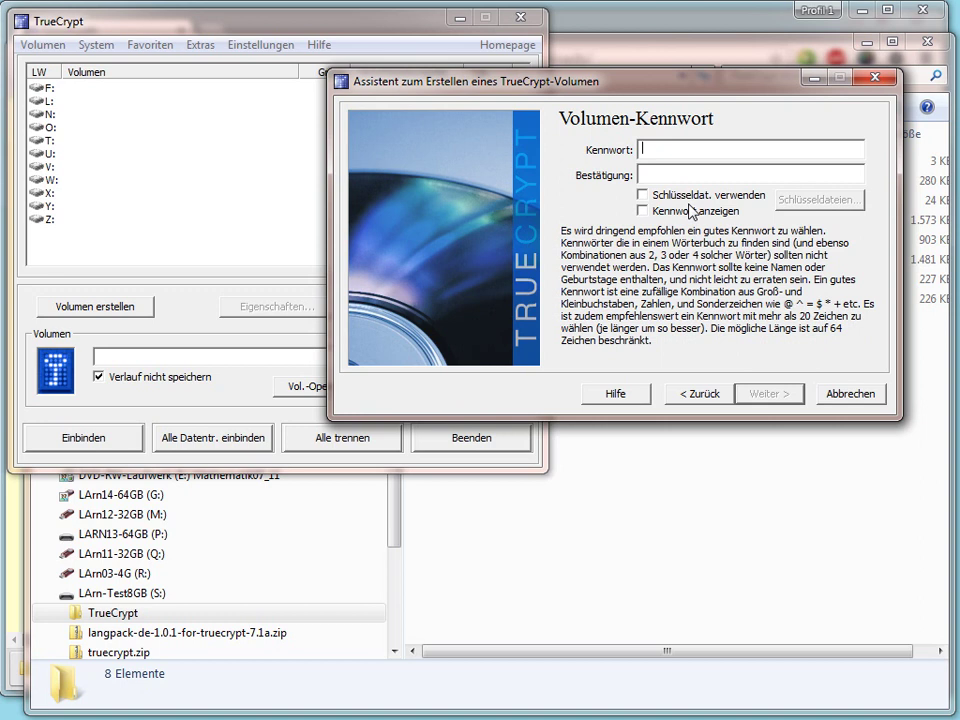
Enter and confirm the volume password, and agree to use a short password
text(*****)
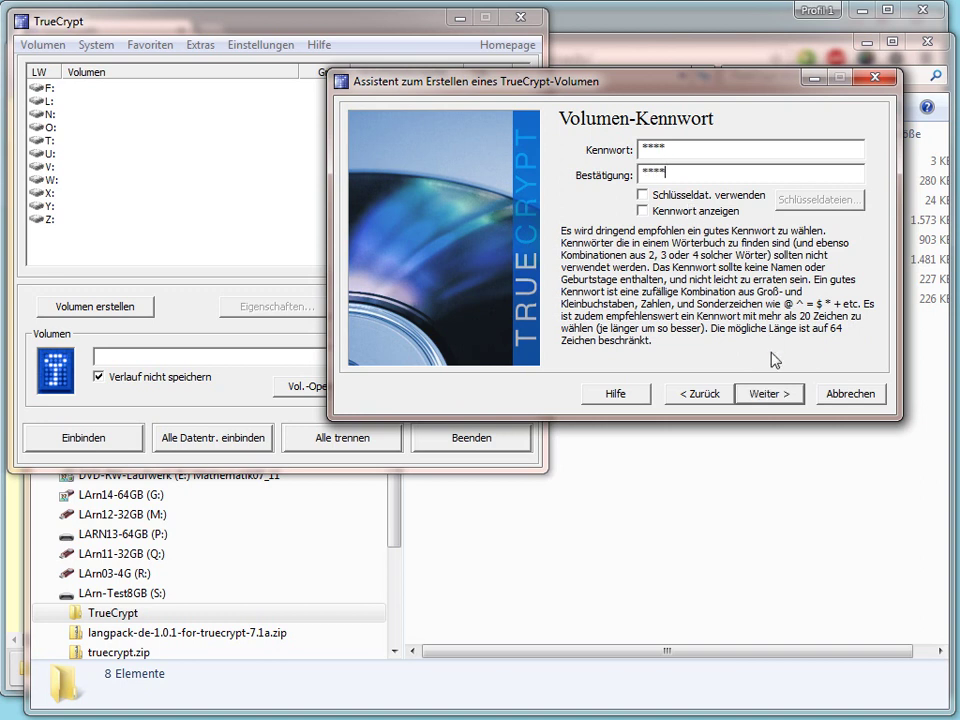
click(765, 394)
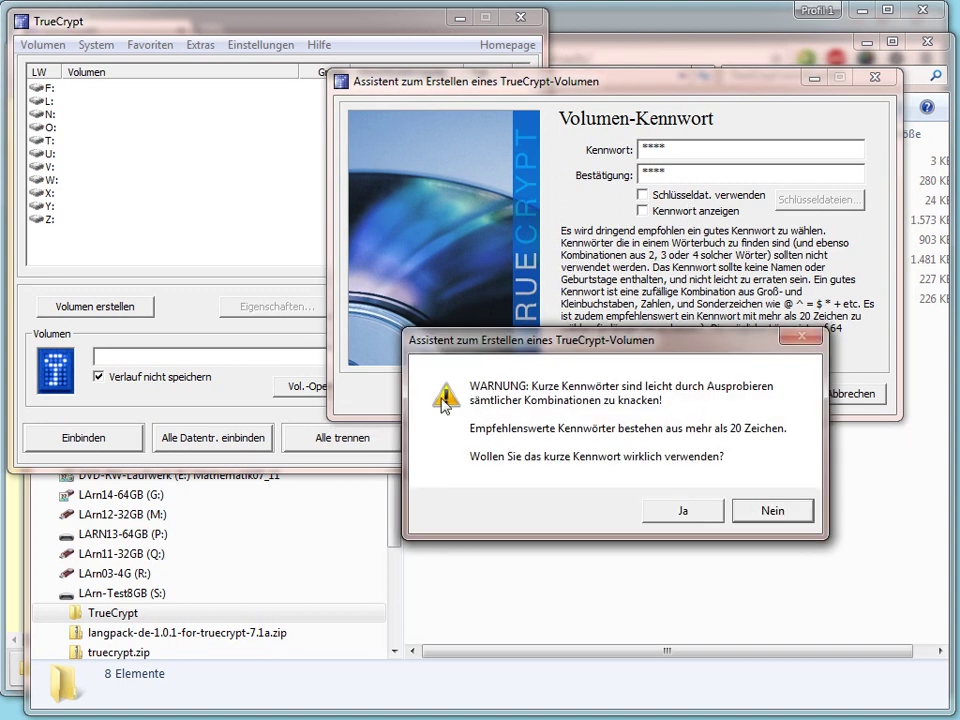
click(683, 511)
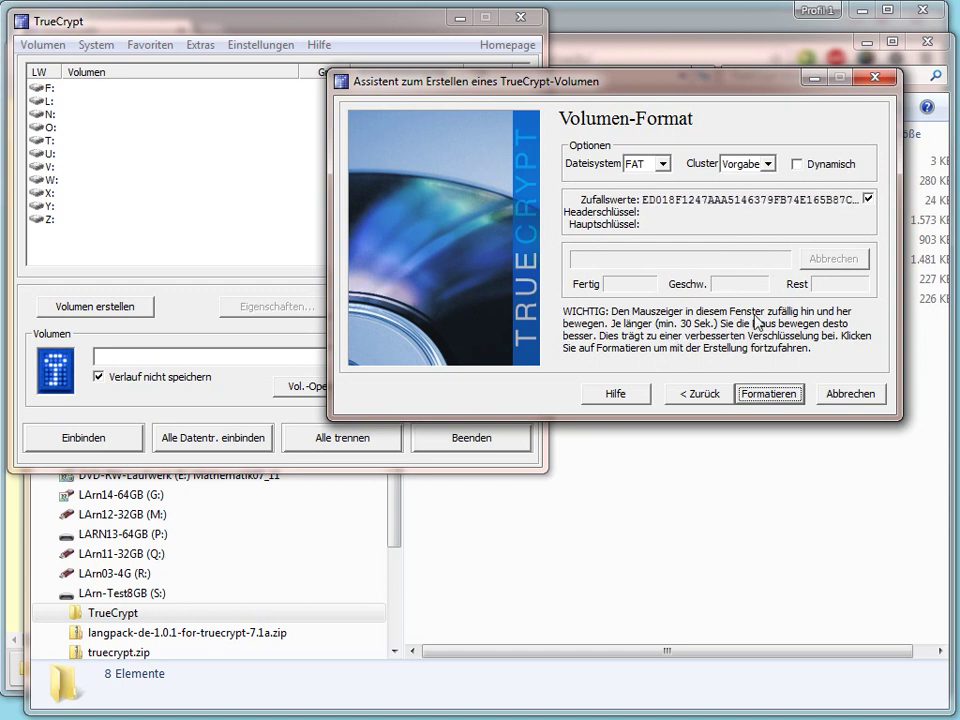
Format the container with the FAT file system and default cluster size, and leave the volume creation wizard
click(769, 396)
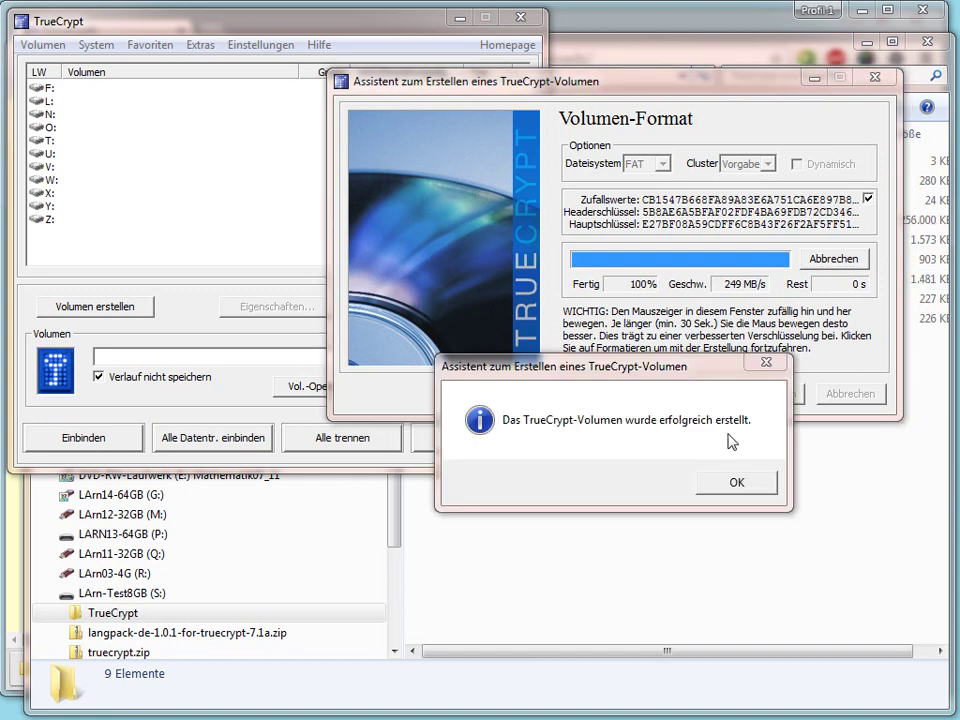
click(651, 367)
drag(651, 367, 628, 173)
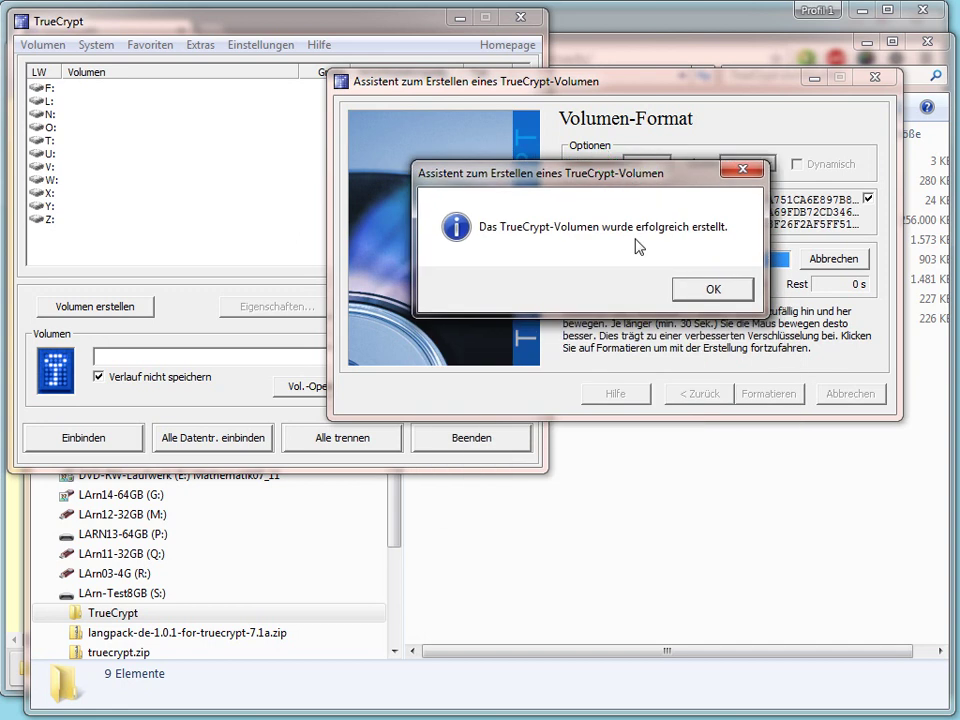
click(706, 292)
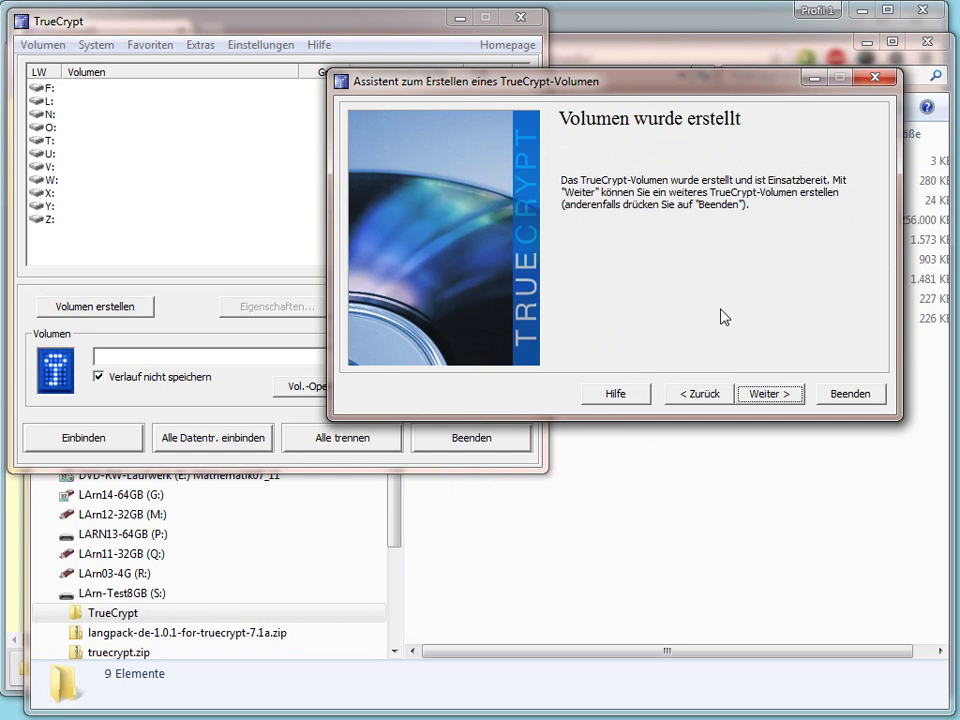
click(760, 396)
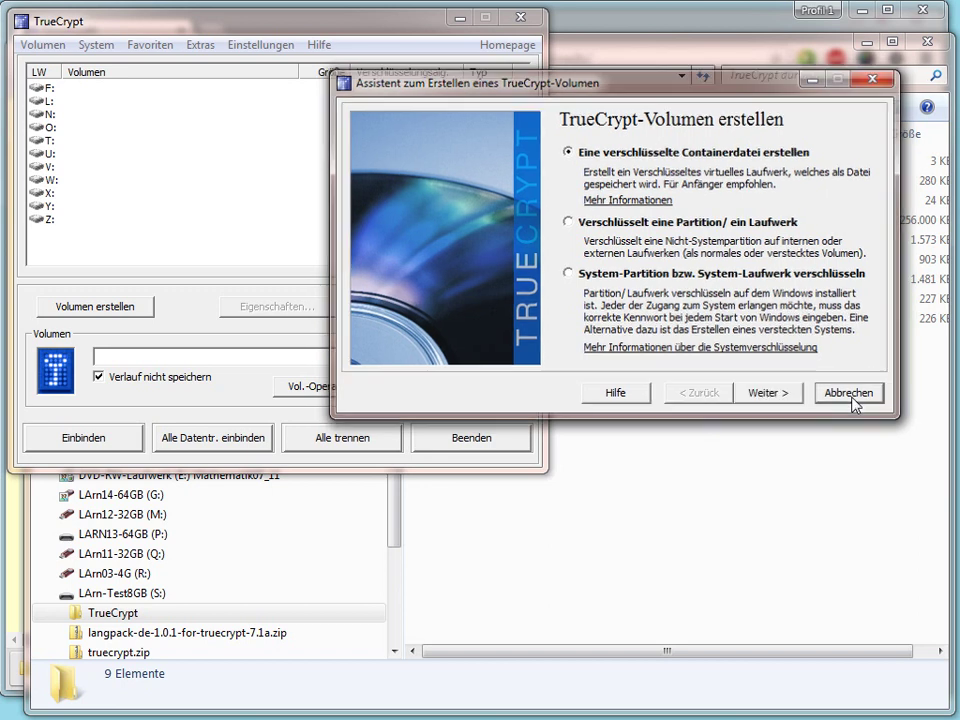
click(851, 397)
Reposition the TrueCrypt window over the Explorer window and choose Safe01.tc from S:\TrueCrypt as the volume file
drag(392, 40, 634, 324)
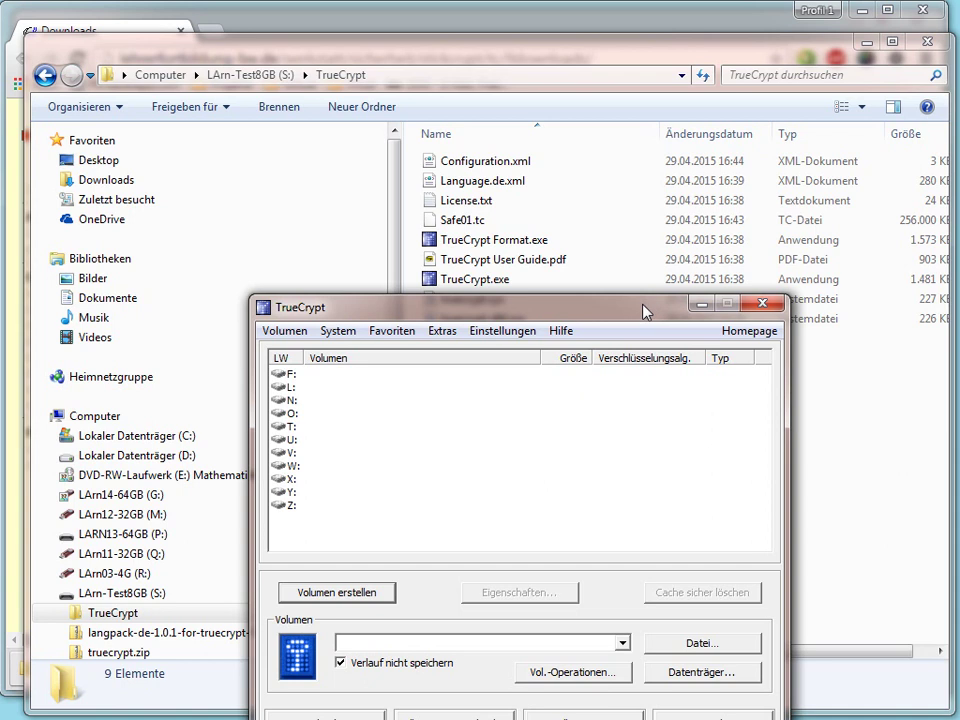
drag(640, 314, 630, 261)
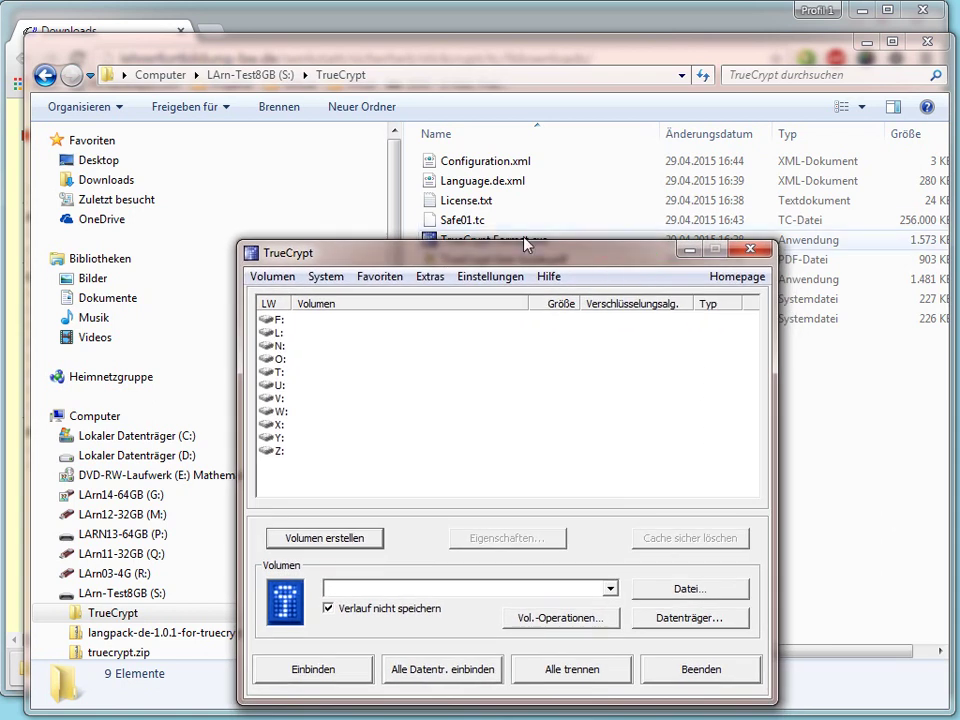
mouse_move(502, 262)
mouse_down()
mouse_move(471, 163)
mouse_move(385, 68)
mouse_move(523, 39)
mouse_move(583, 47)
mouse_up()
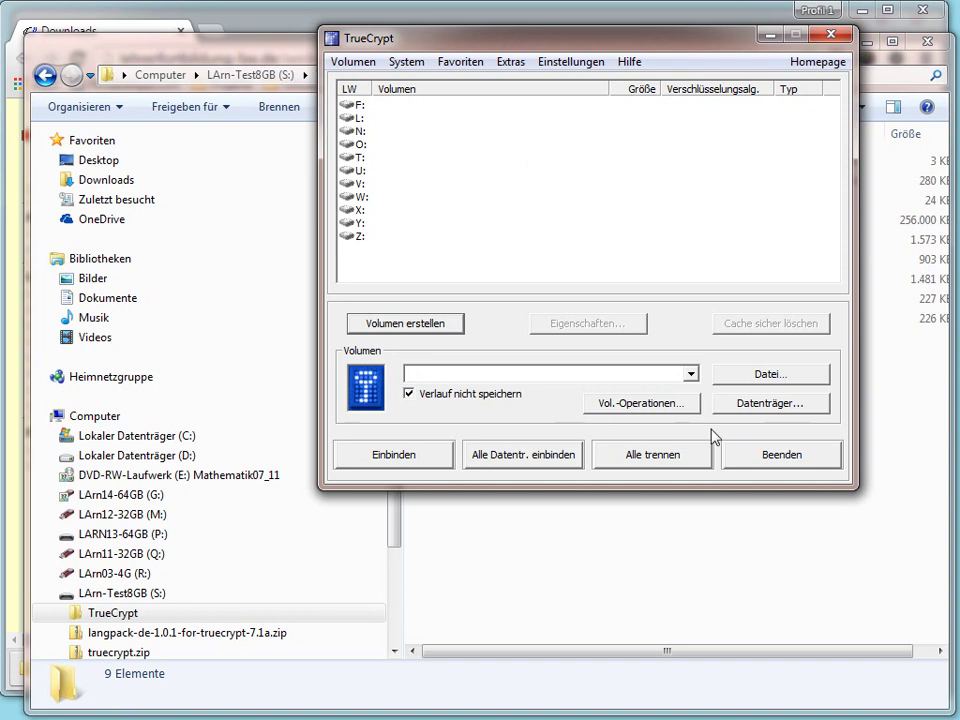
click(751, 376)
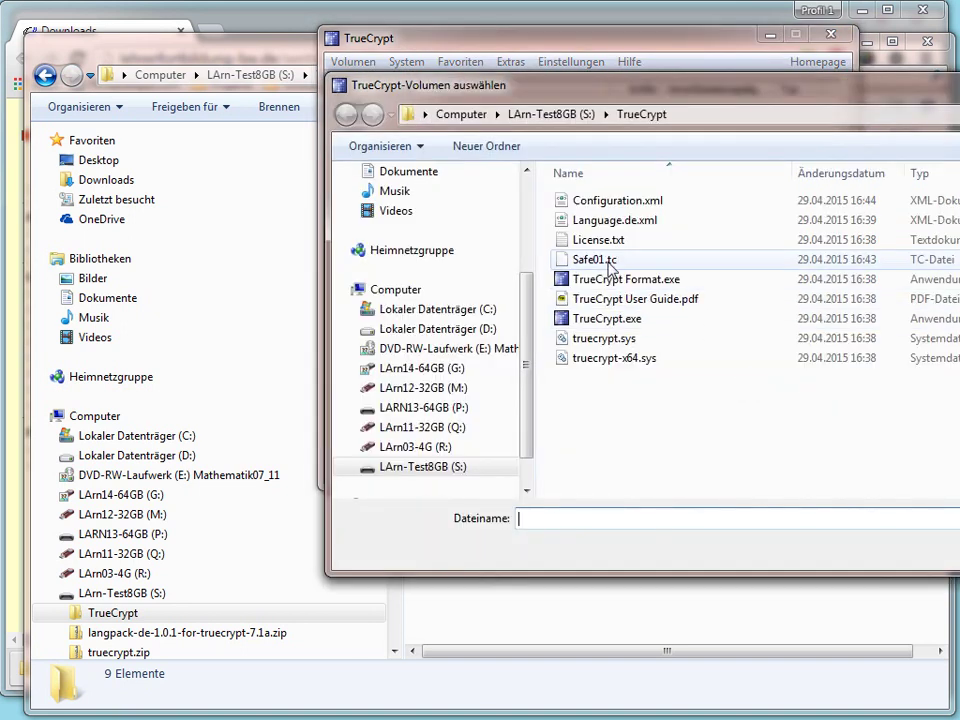
click(609, 262)
drag(682, 84, 434, 60)
click(799, 521)
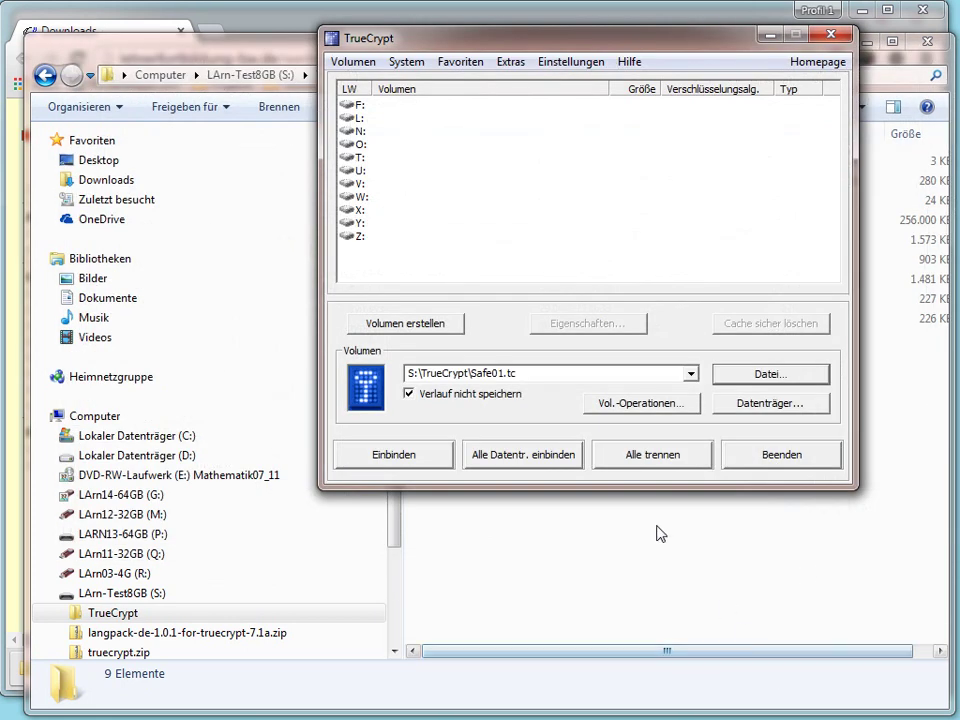
Mount Safe01.tc as drive V:, entering the volume password
click(378, 454)
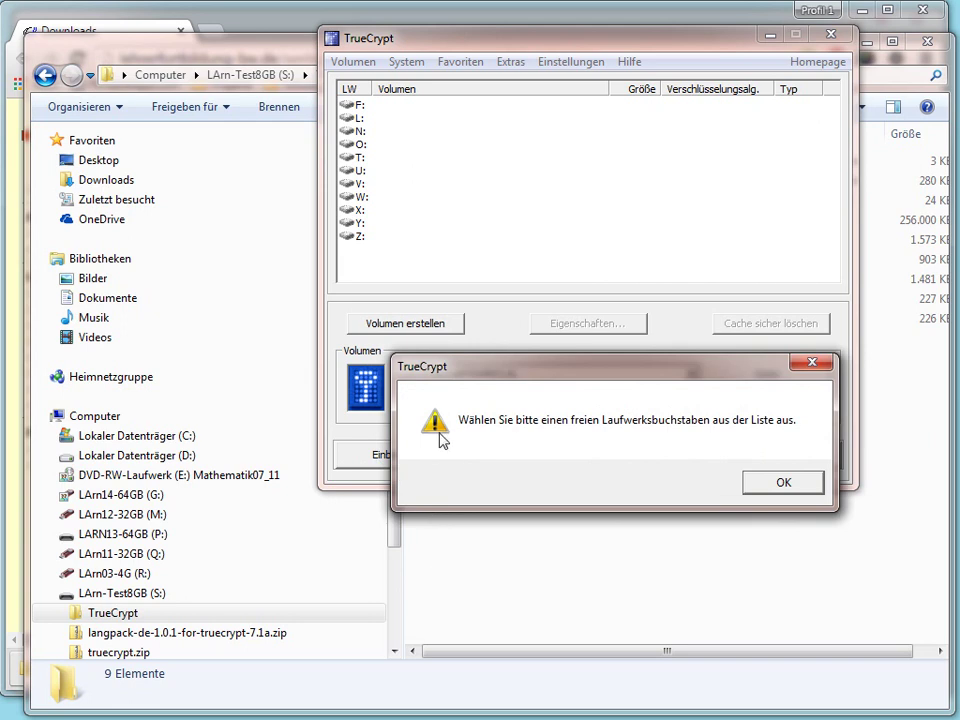
click(758, 481)
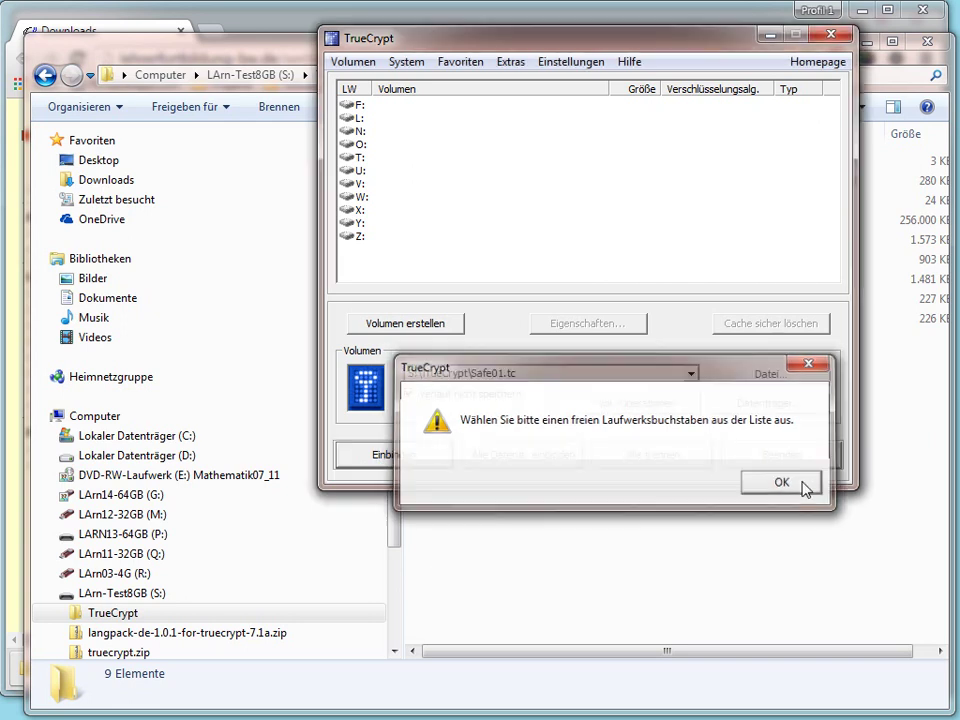
click(355, 184)
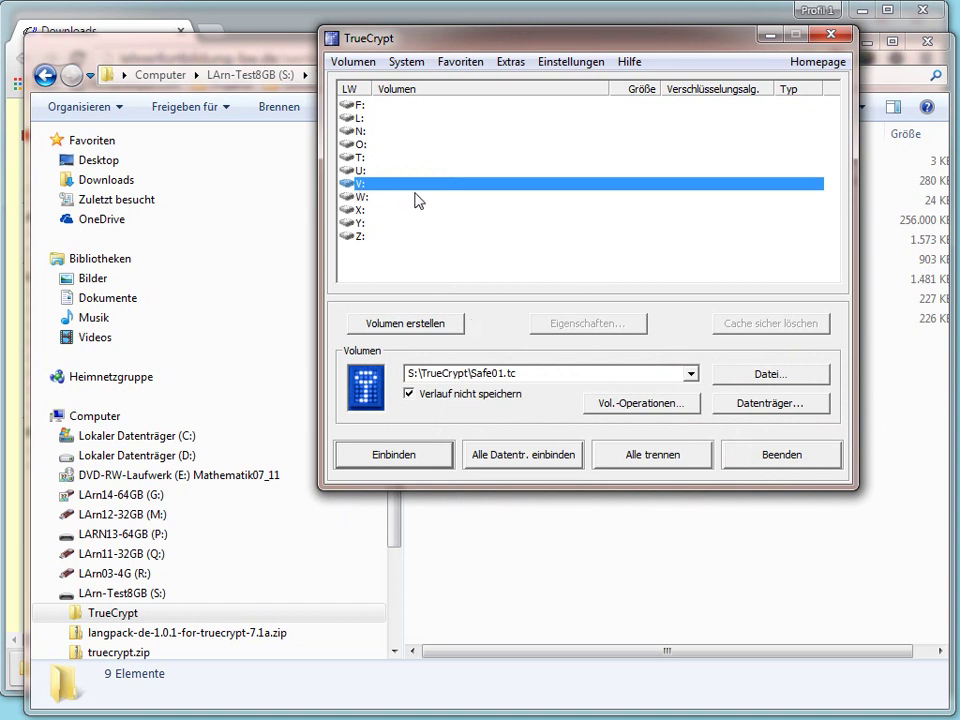
click(393, 450)
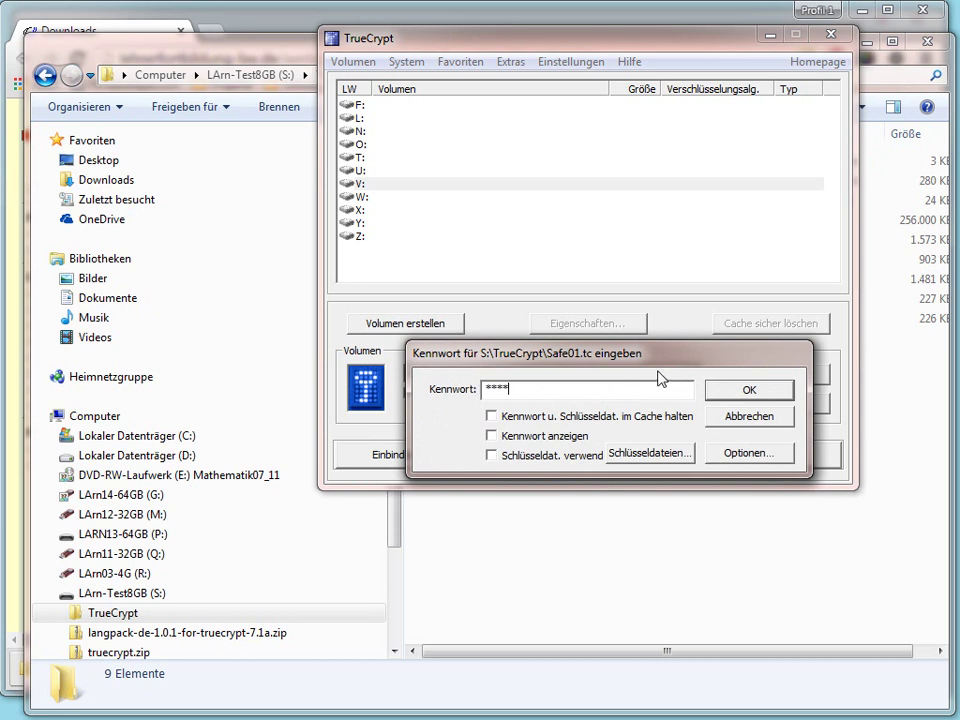
click(752, 389)
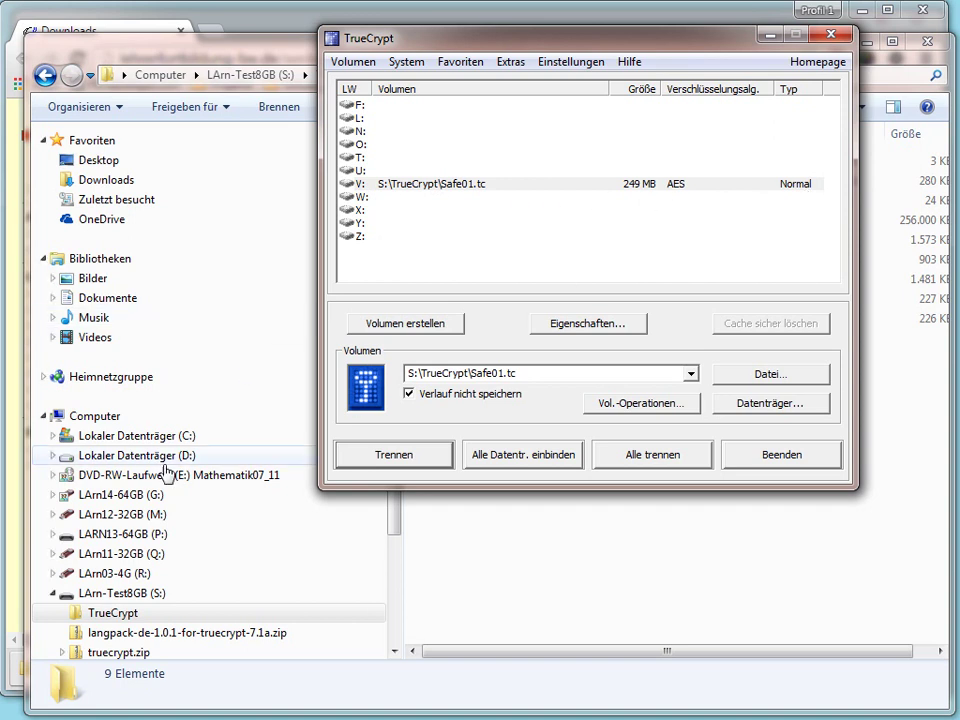
In Windows Explorer, copy Antrag zur GLK am 10_2-1.doc from the Schule folder in Dokumente to drive V: and open that drive
click(52, 595)
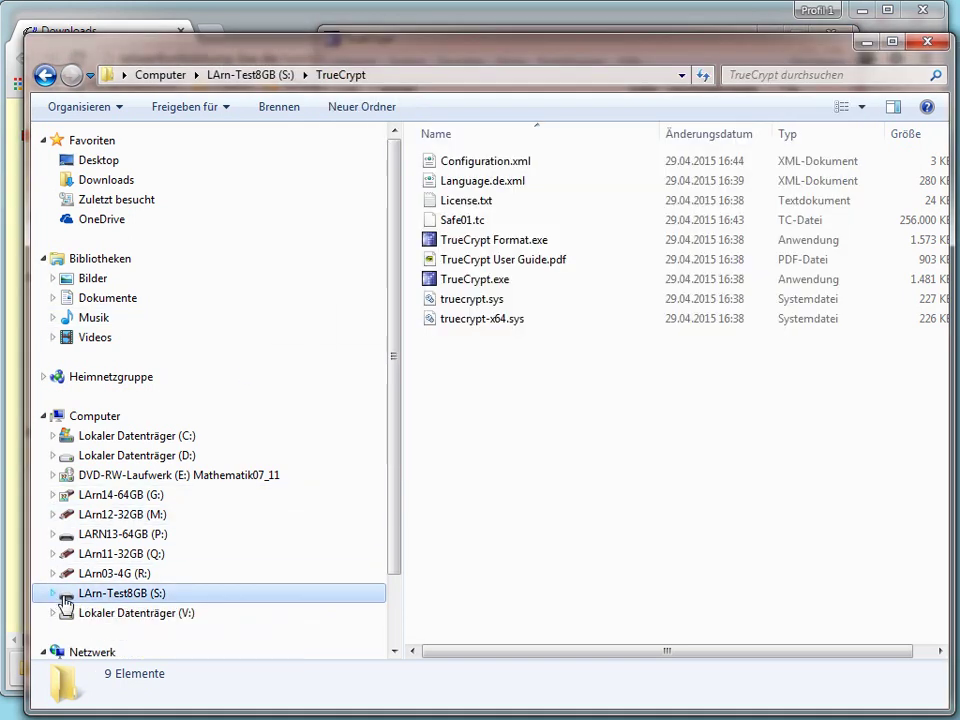
click(174, 614)
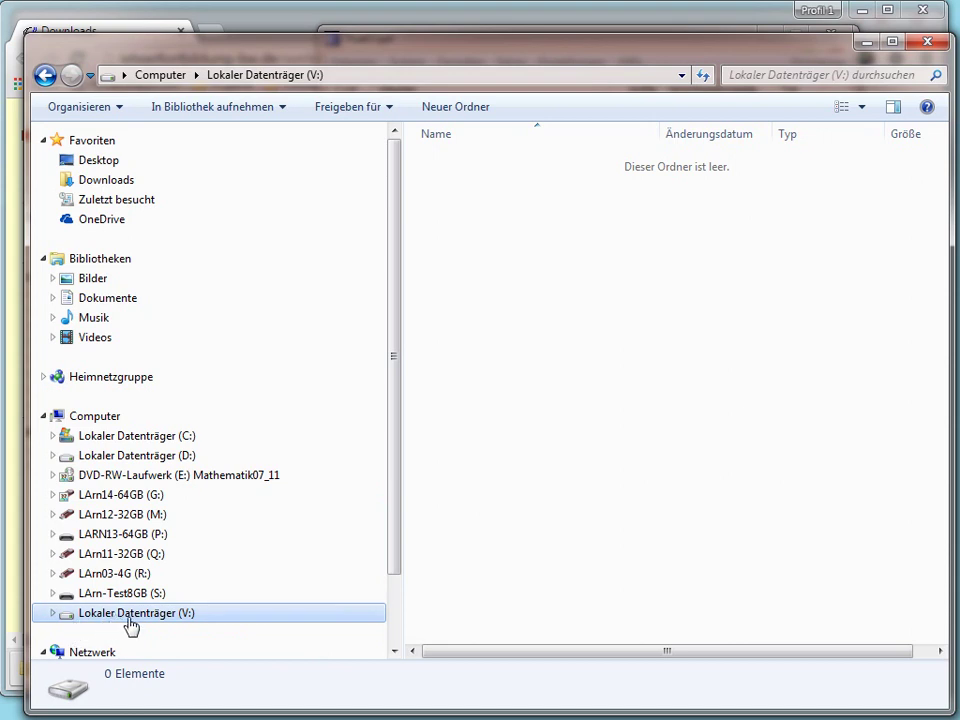
click(98, 304)
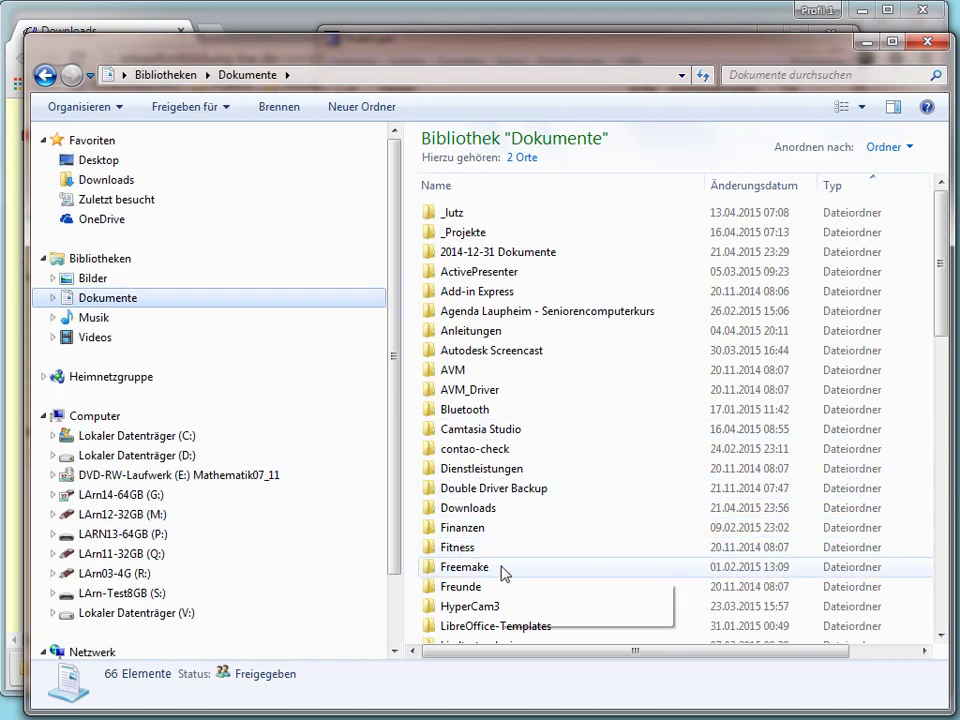
drag(937, 317, 945, 434)
double_click(487, 370)
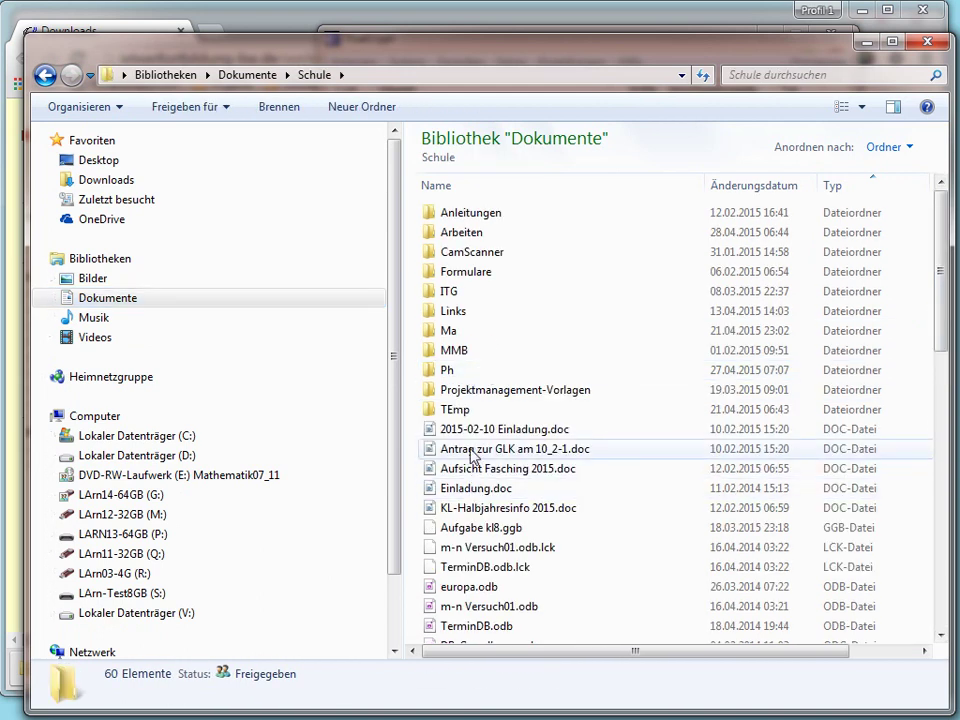
drag(474, 457, 186, 617)
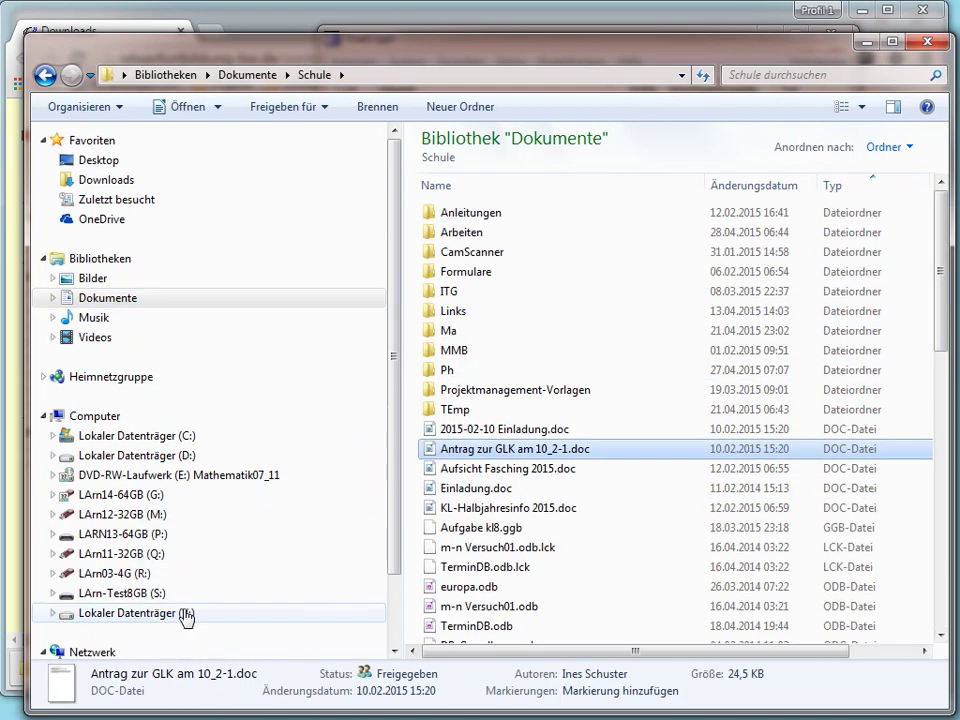
click(186, 615)
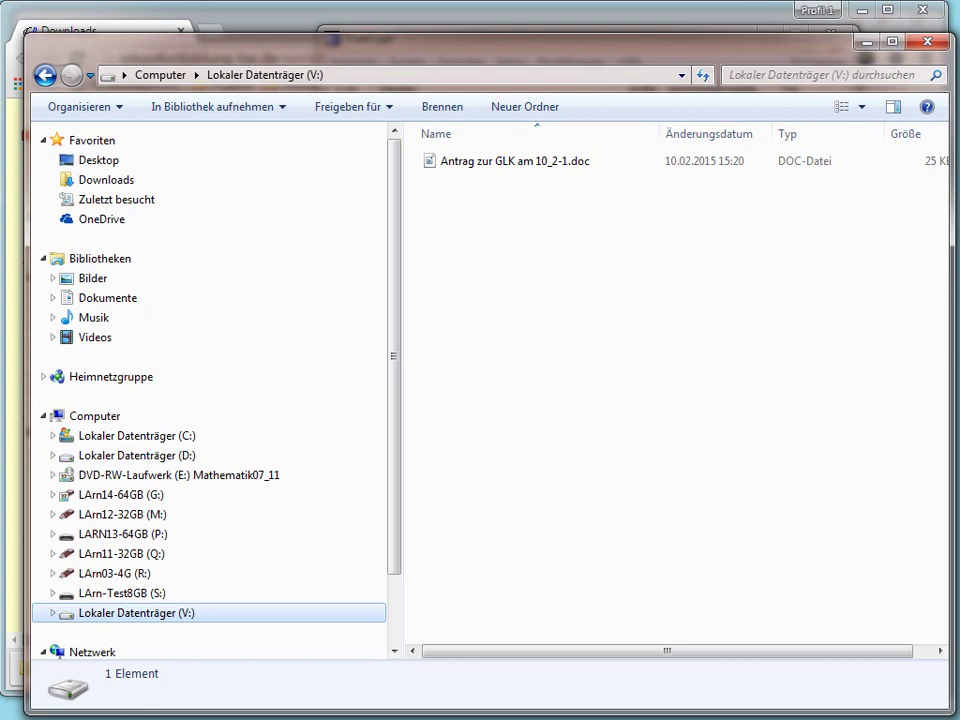
Switch back to TrueCrypt and dismount the Safe01.tc volume from drive V:
key(alt+Tab)
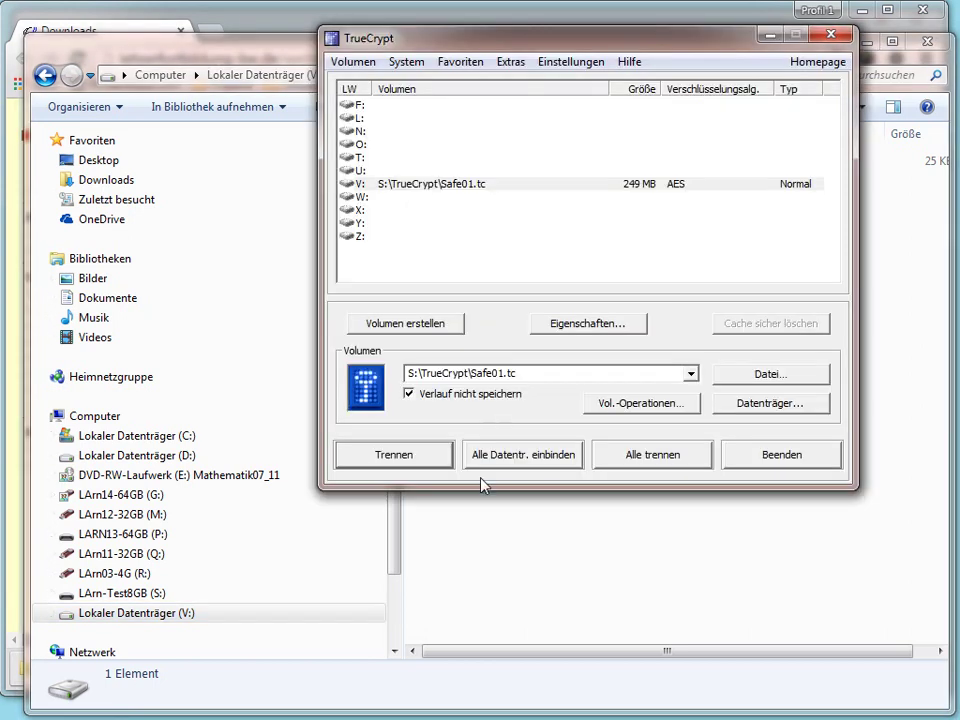
click(377, 184)
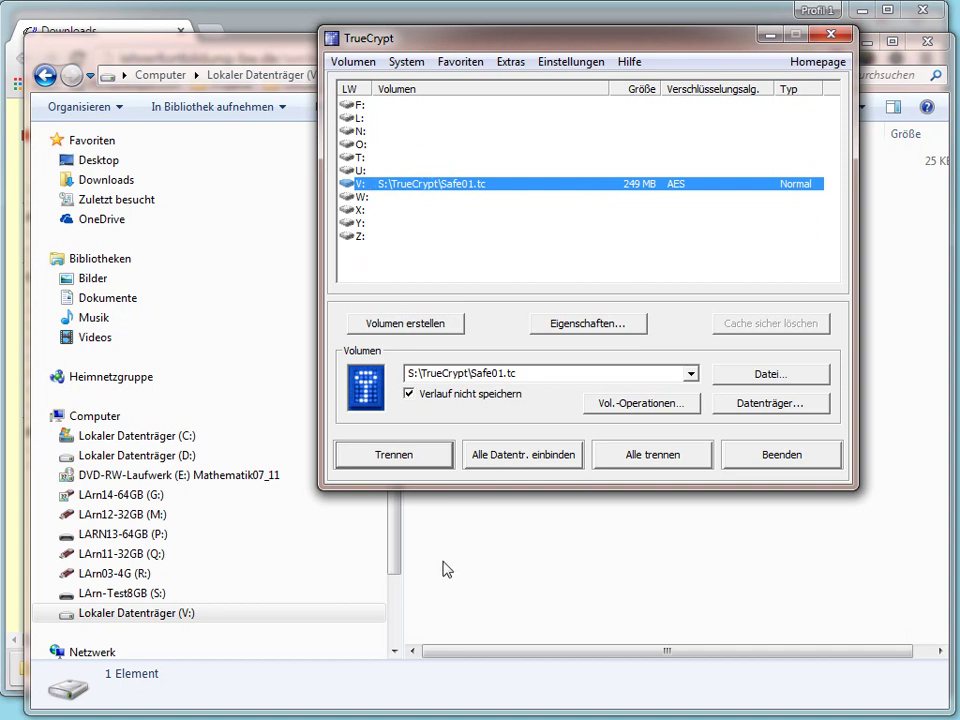
click(394, 459)
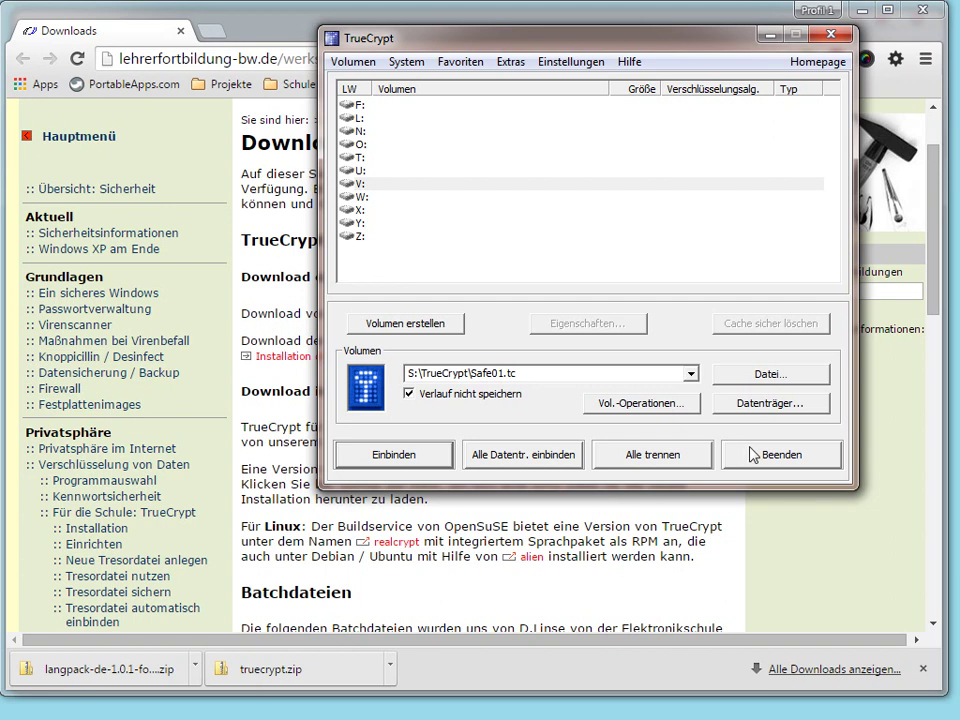
Quit TrueCrypt and switch to the Windows Explorer window showing the LArn-Test8GB (S:) drive
key(alt)
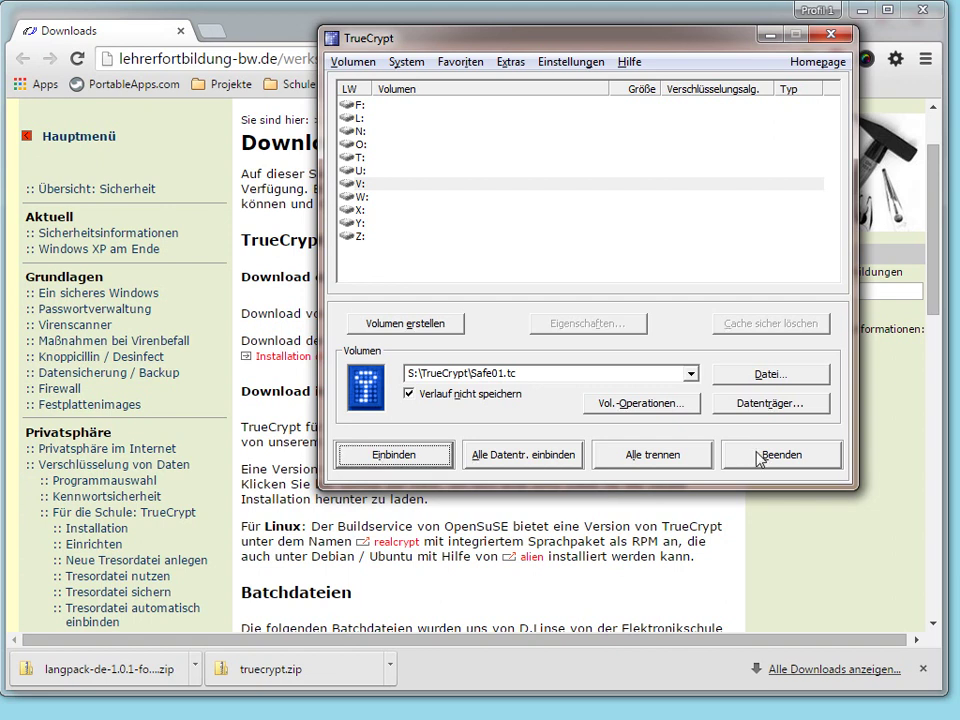
click(759, 457)
key(alt+Tab)
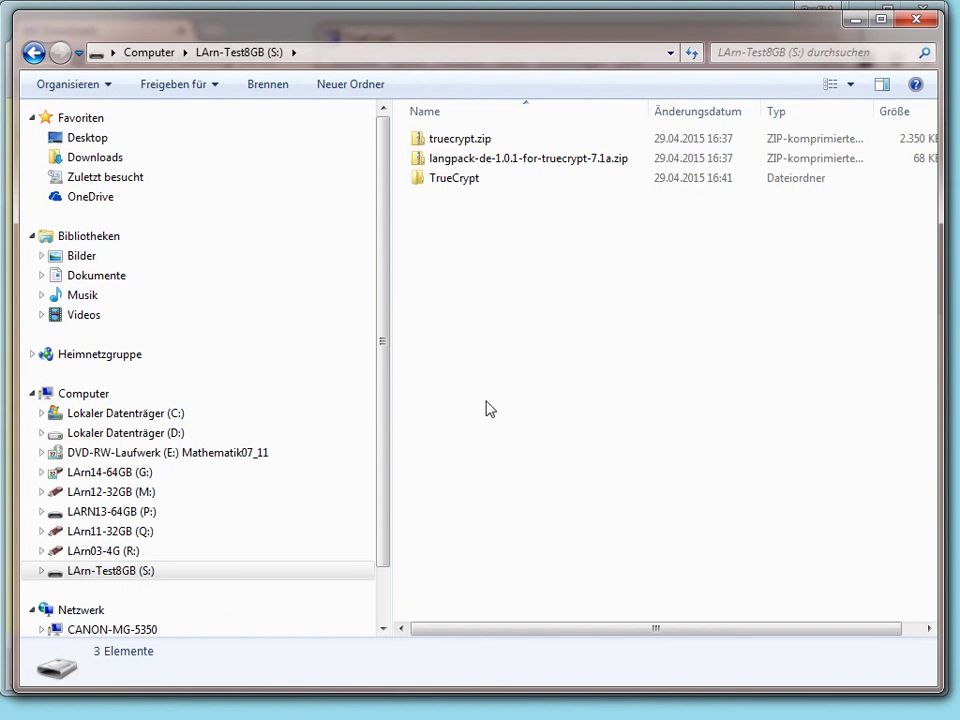
Permanently delete truecrypt.zip and langpack-de-1.0.1-for-truecrypt-7.1a.zip from drive S:
click(461, 141)
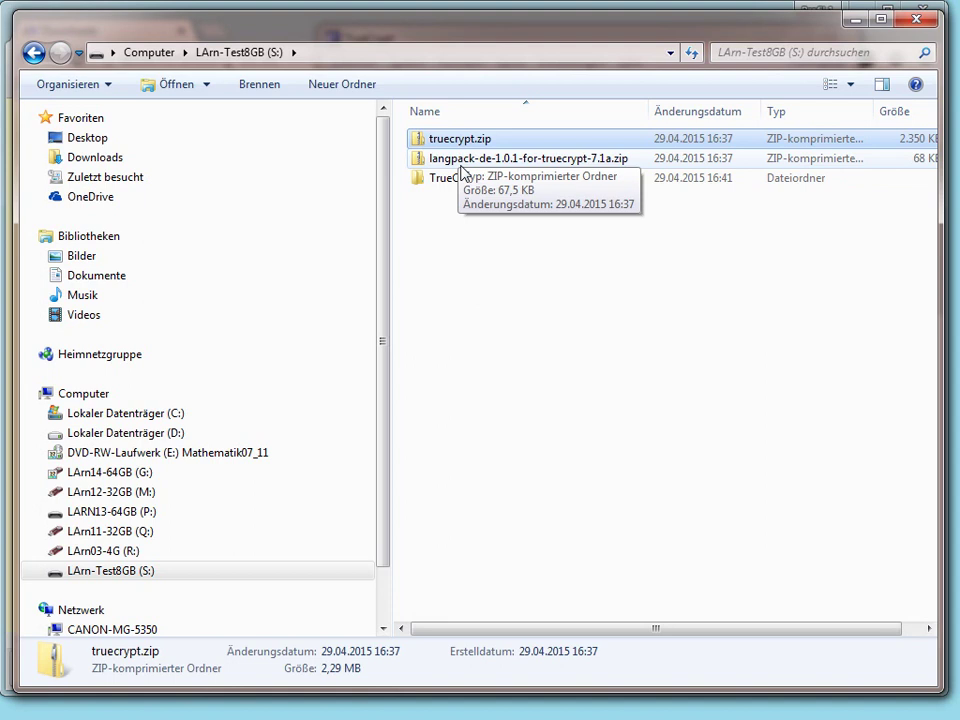
ctrl+click(462, 162)
key(shift+Delete)
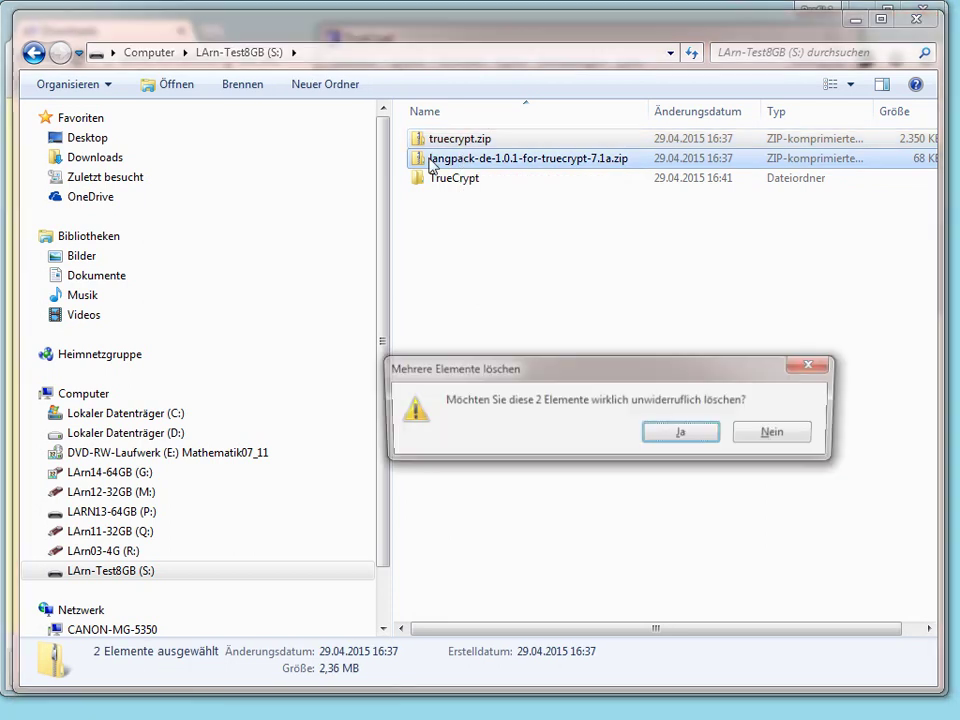
key(Return)
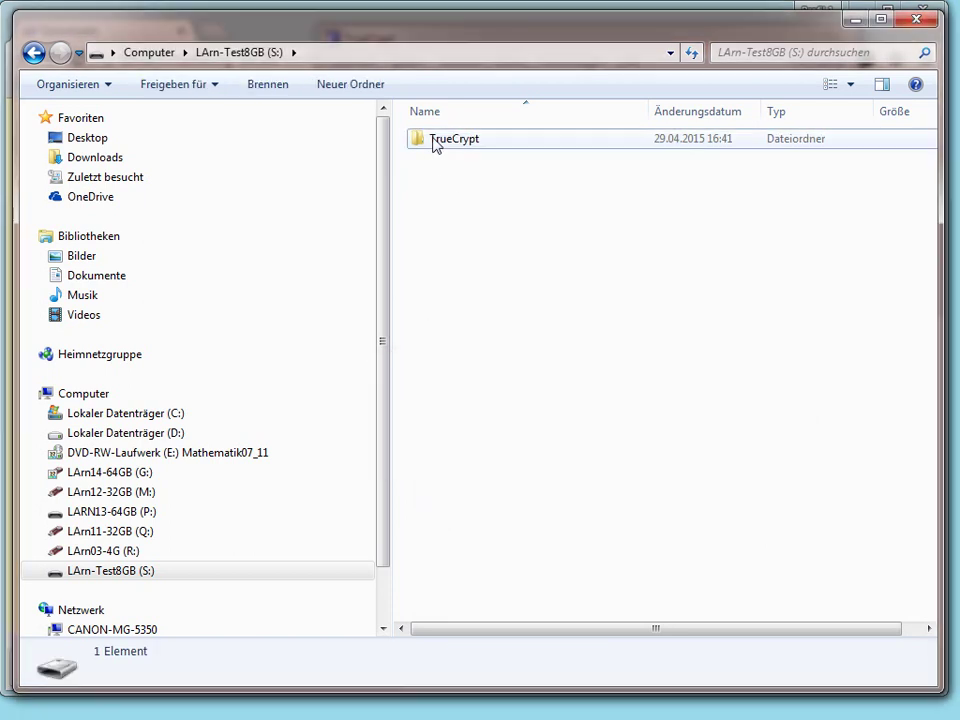
Open the TrueCrypt folder on drive S: and launch TrueCrypt.exe from it
double_click(435, 142)
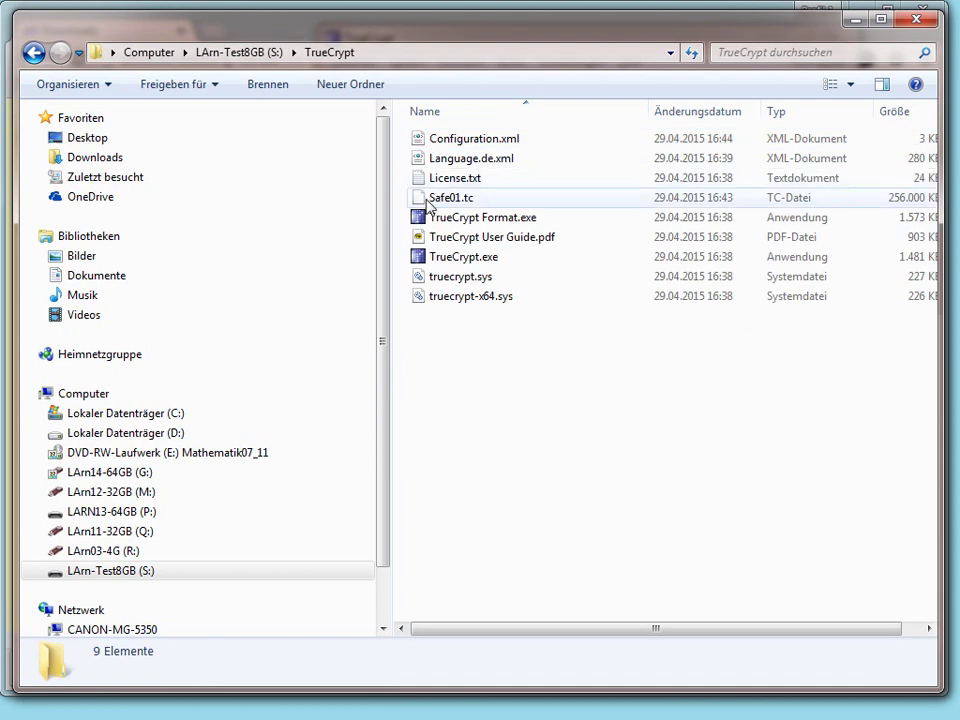
mouse_move(474, 210)
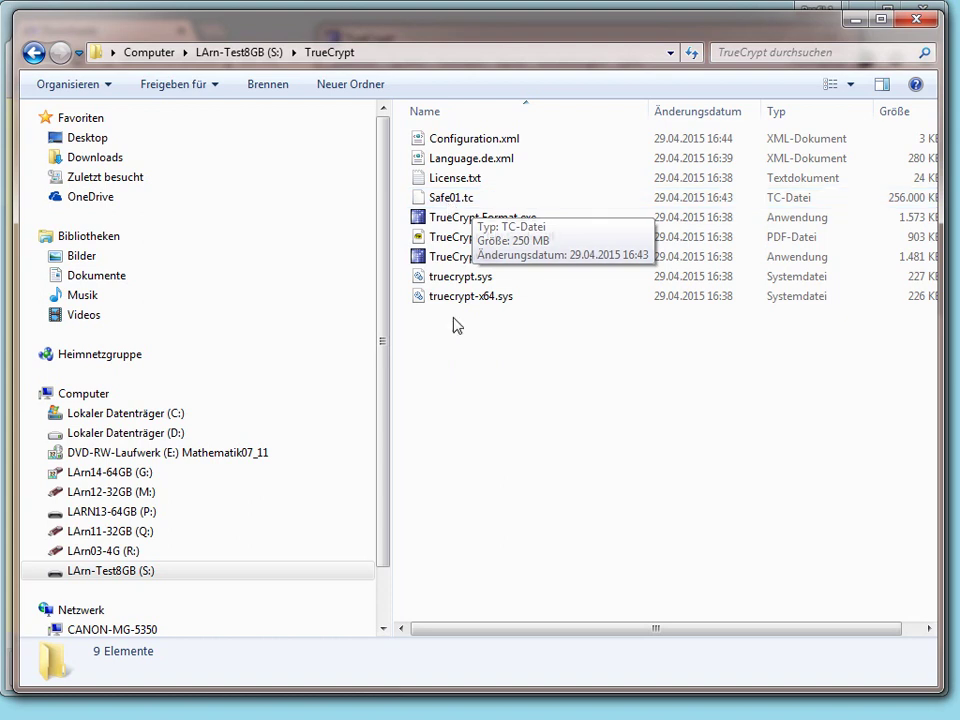
double_click(446, 257)
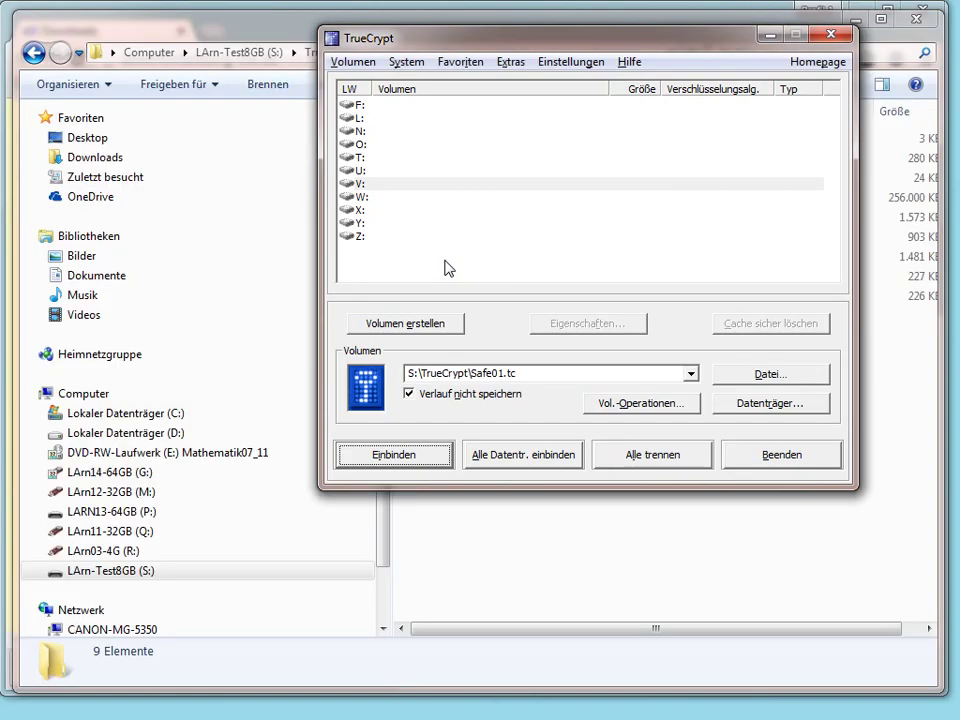
Mount S:\TrueCrypt\Safe01.tc as drive Z:, entering the volume password
click(368, 237)
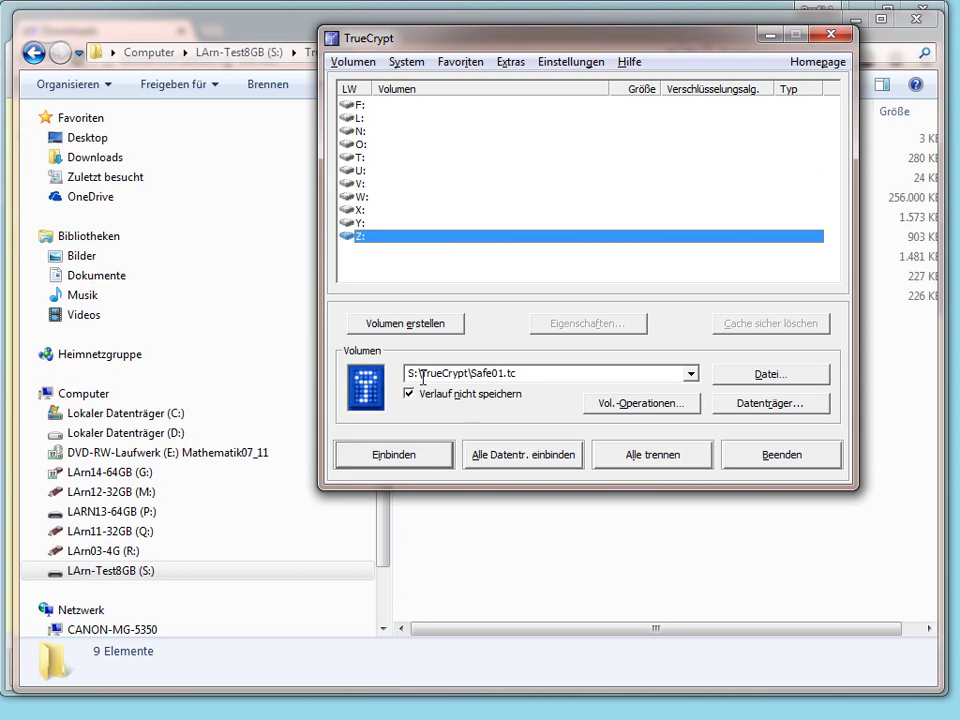
click(690, 373)
click(686, 373)
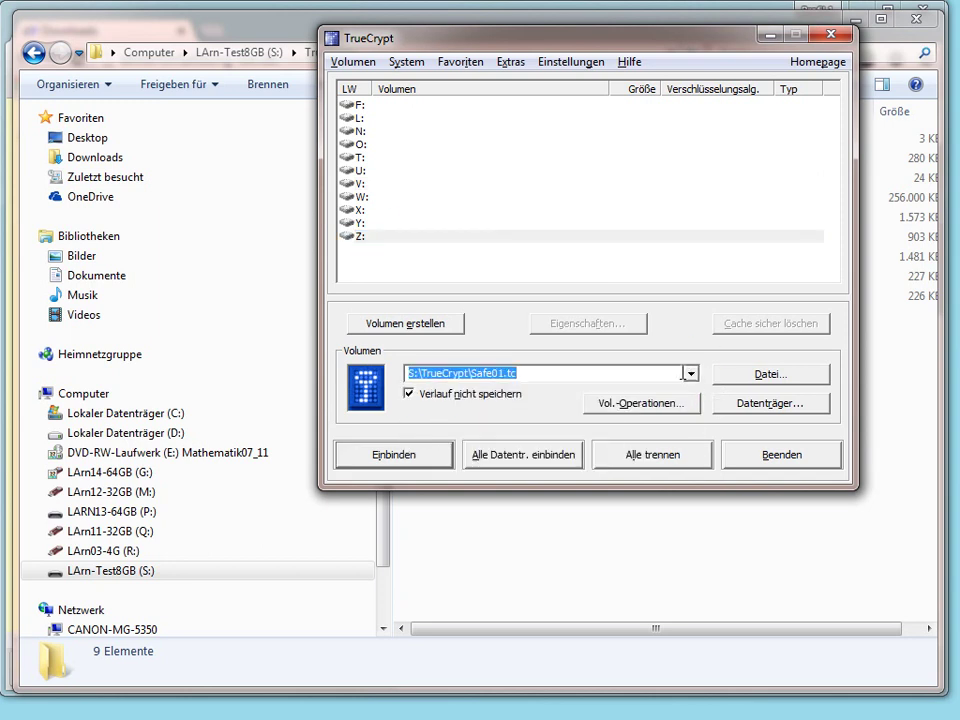
click(400, 458)
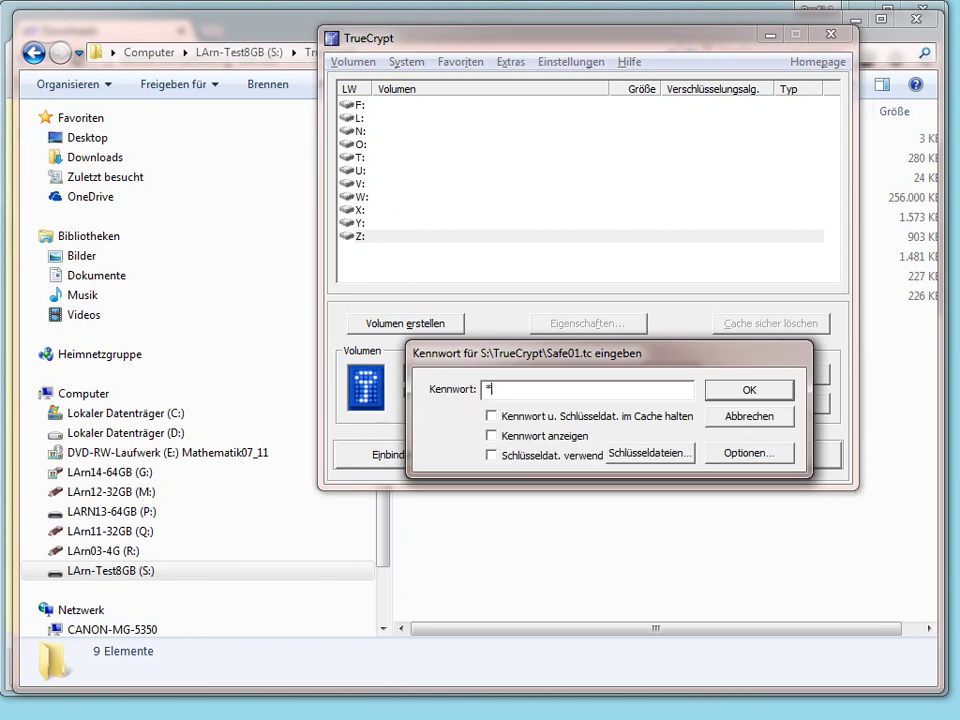
click(765, 388)
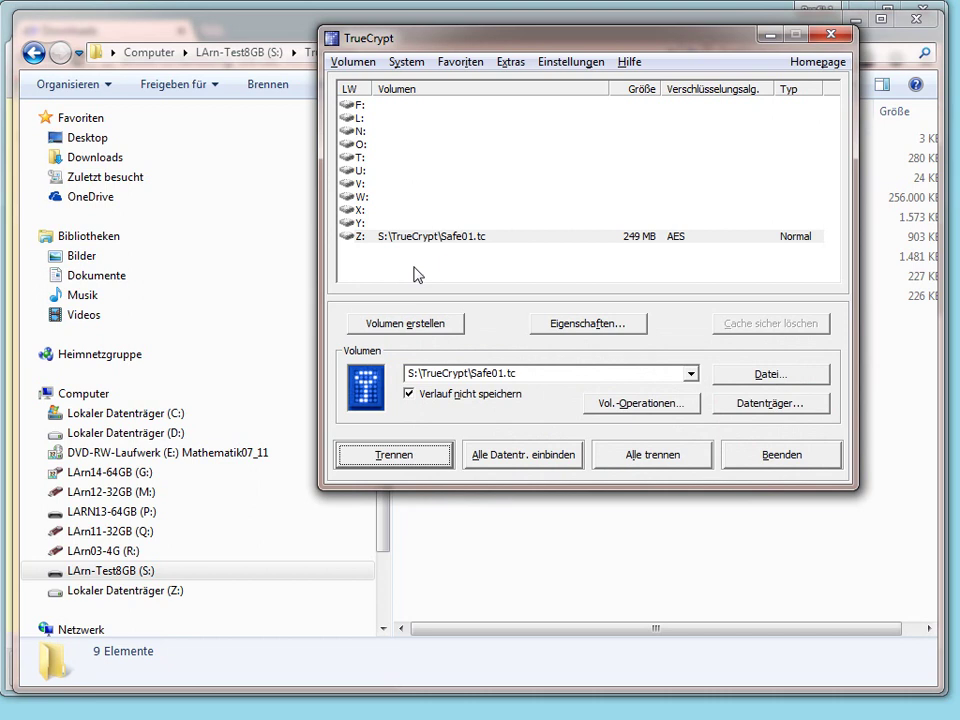
In Windows Explorer, view the contents of drive Z:, then return to the TrueCrypt folder on drive S: and select Safe01.tc
click(134, 592)
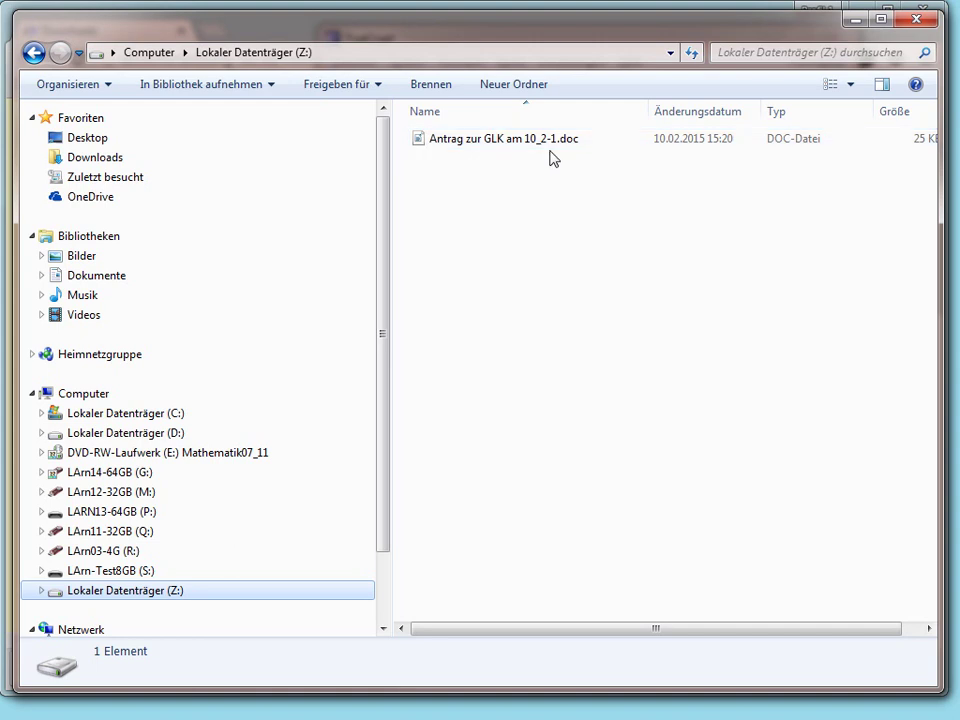
click(169, 573)
click(433, 145)
double_click(433, 145)
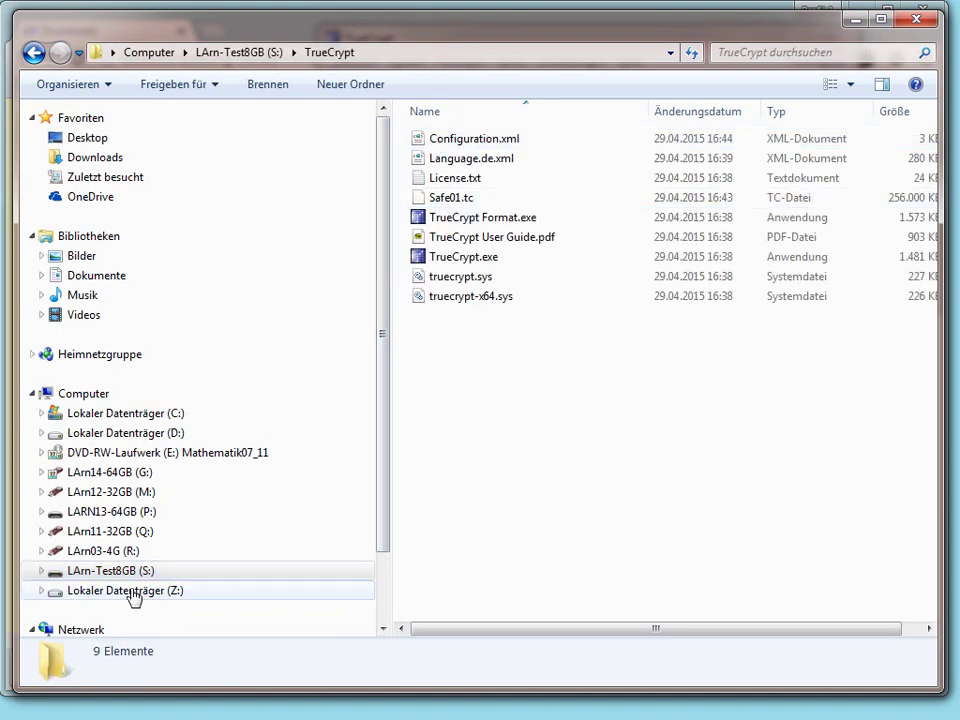
click(445, 198)
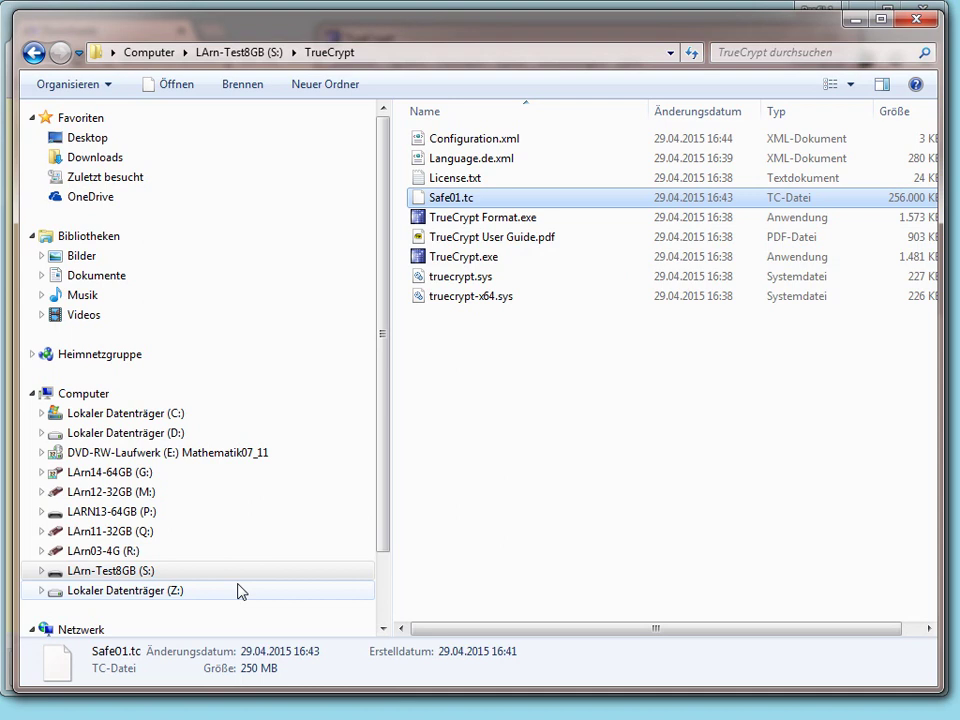
Switch to TrueCrypt and dismount the Safe01.tc volume from drive Z:
key(alt+Tab)
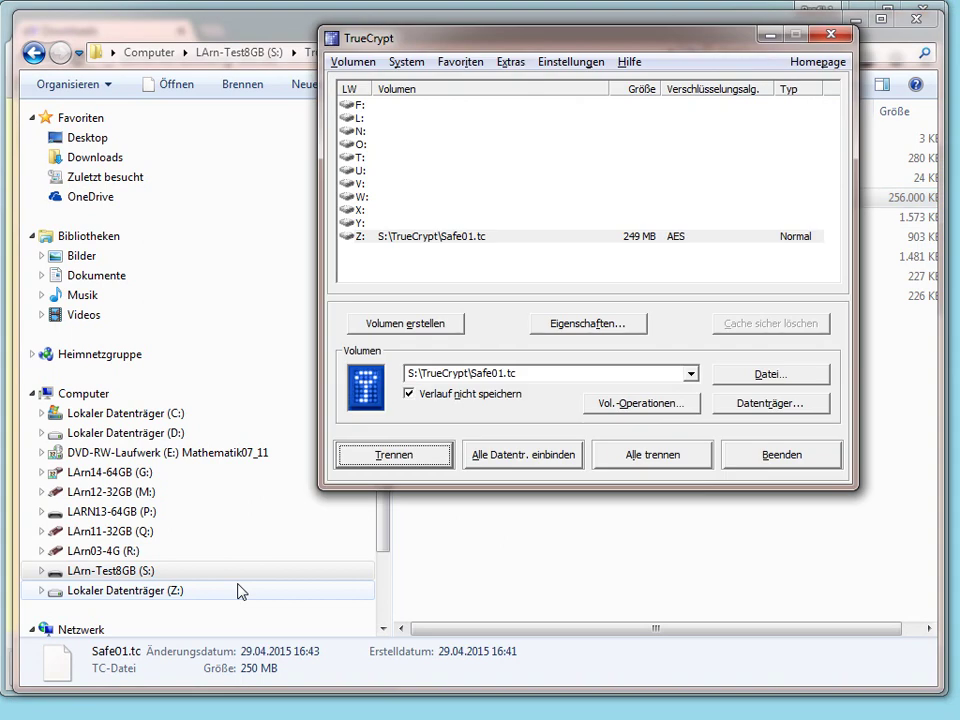
click(430, 238)
click(405, 455)
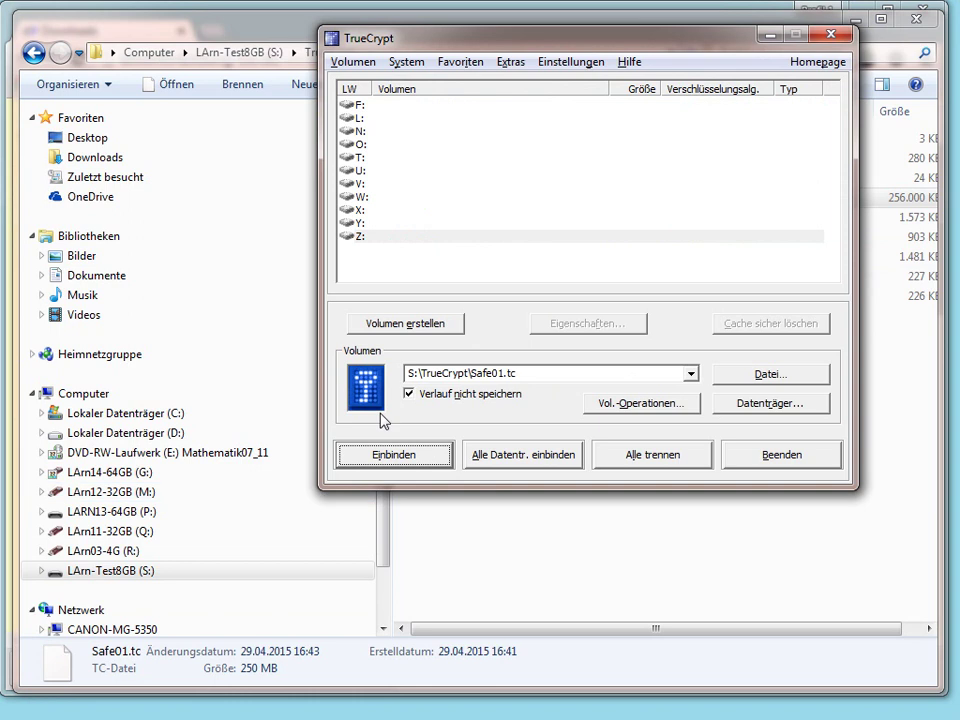
Move the TrueCrypt window away from the Explorer file list, then minimize it
click(716, 40)
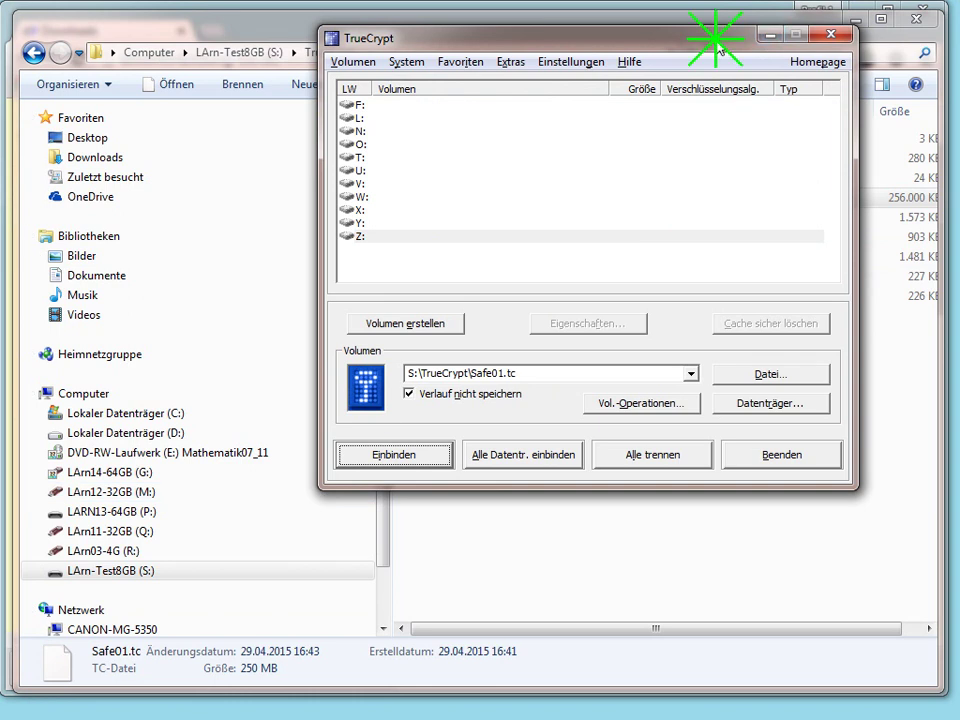
drag(718, 45, 495, 257)
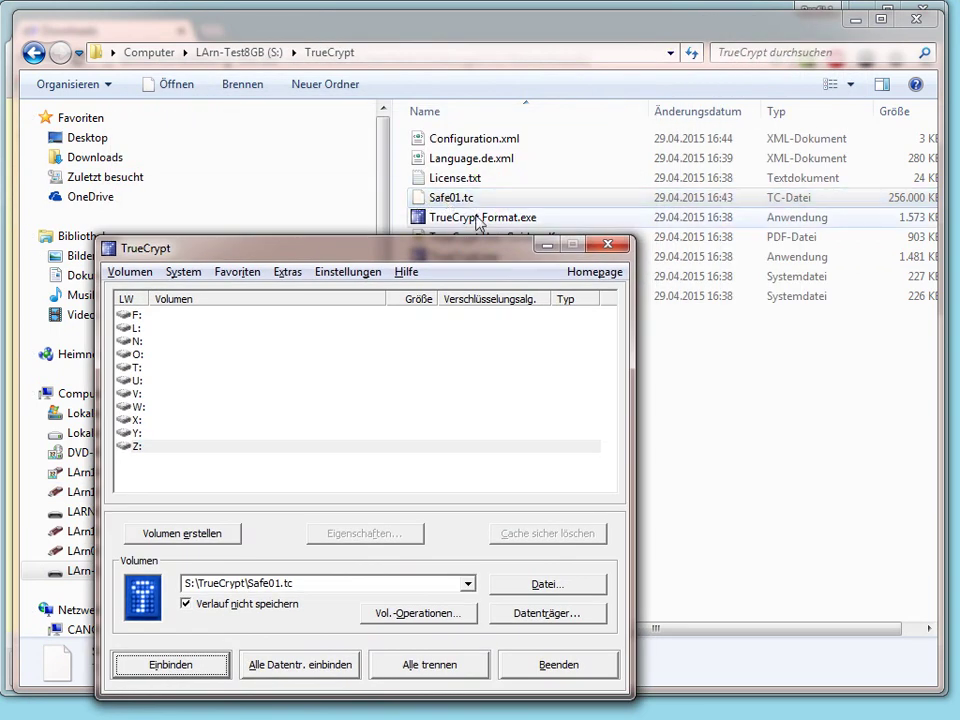
click(547, 245)
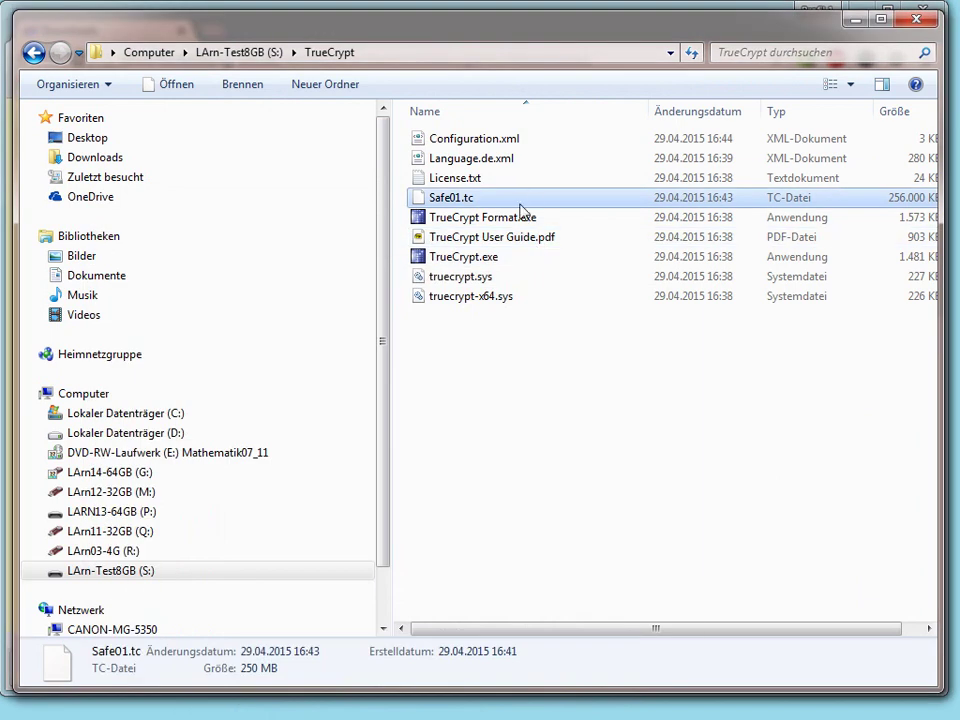